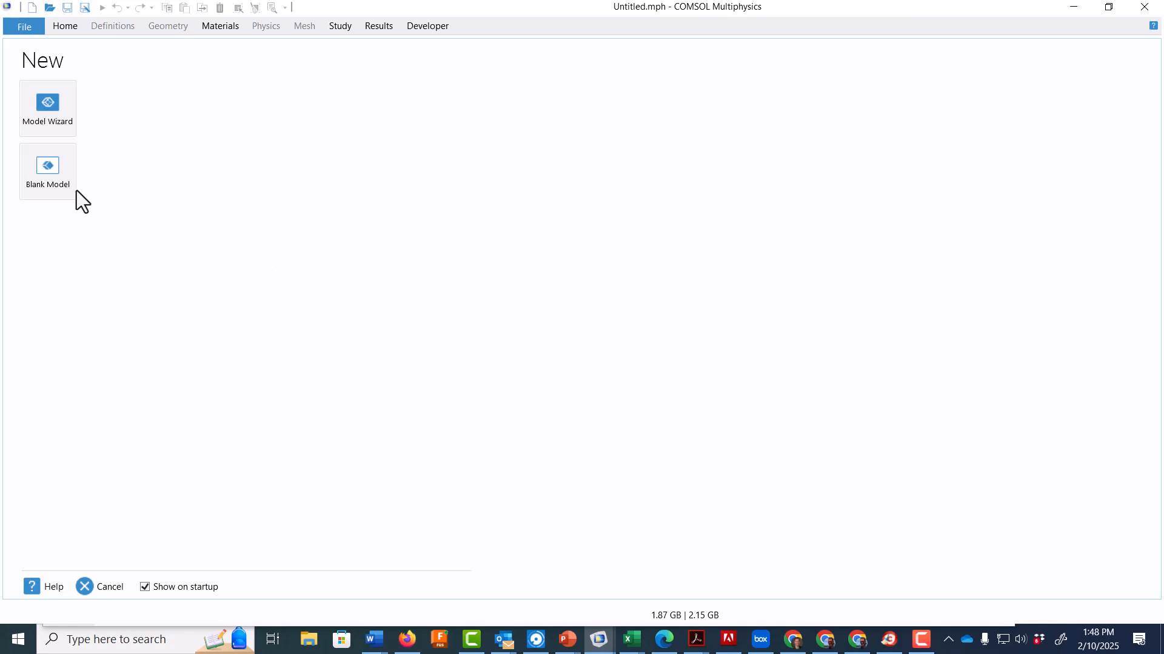
- Start a 2D model with the Model Wizard and add the Laminar Flow interface of Two-Phase Flow, Level Set
{"action": "left_click", "coordinate": [56, 124]}
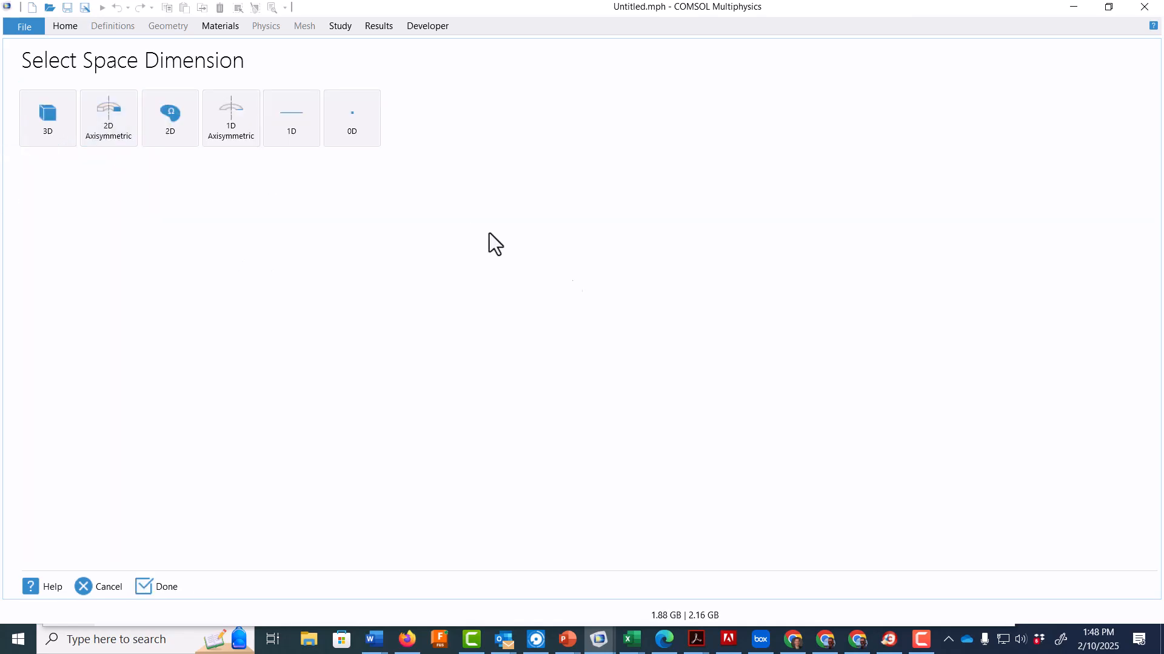
{"action": "left_click", "coordinate": [173, 118]}
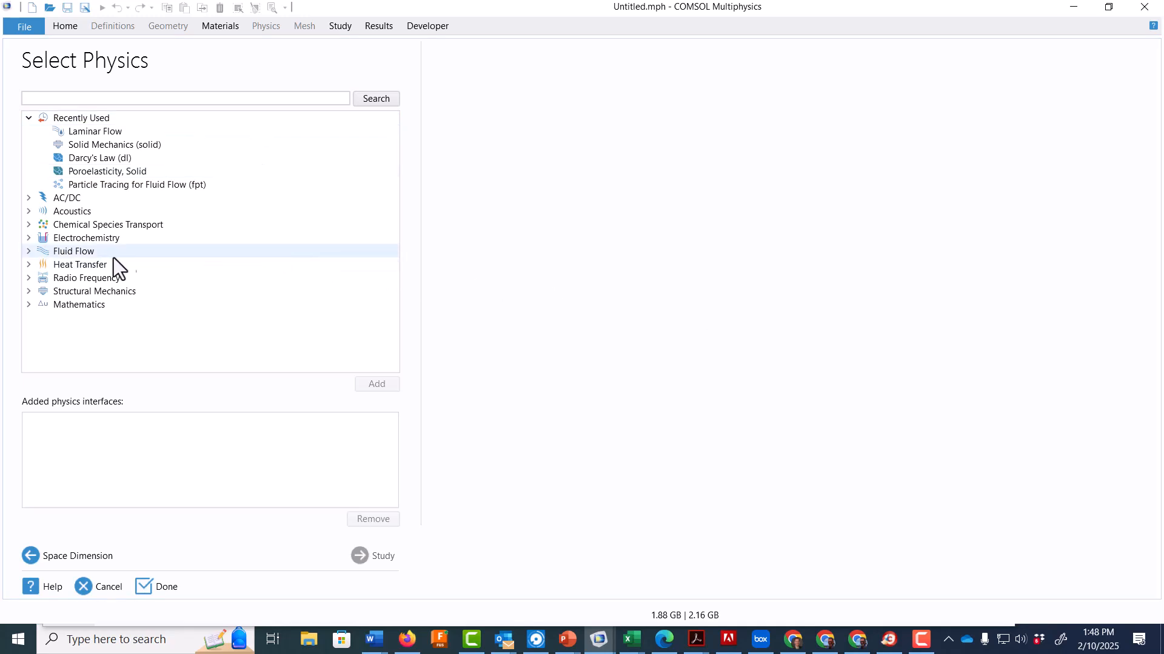
{"action": "left_click", "coordinate": [35, 252]}
{"action": "left_click", "coordinate": [29, 251]}
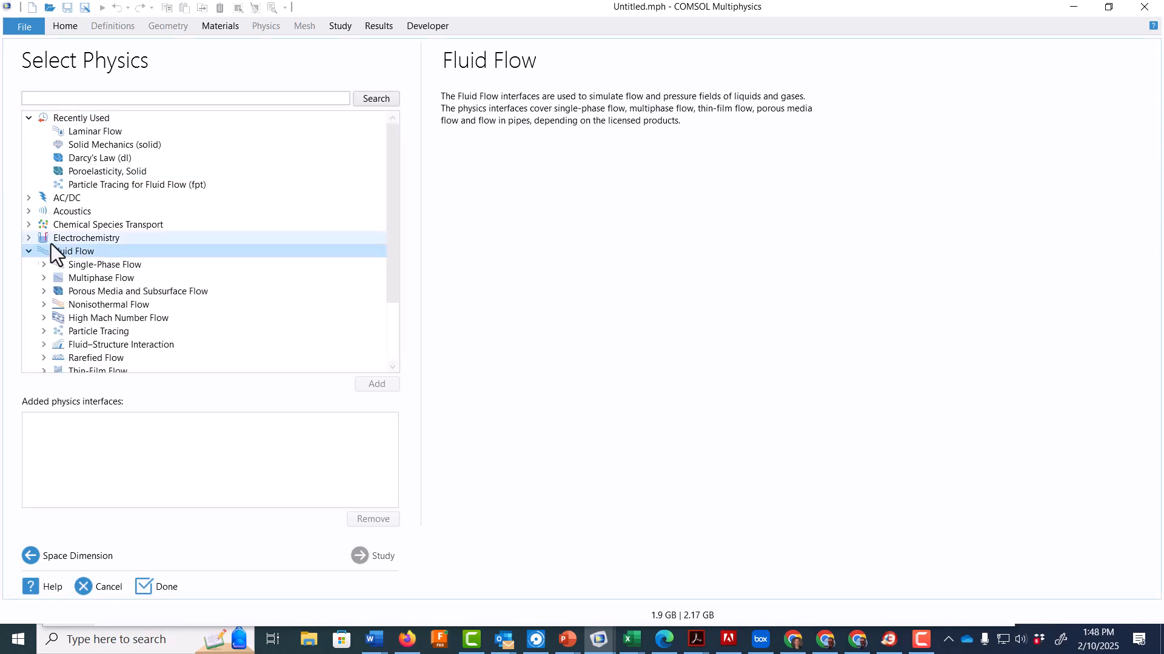
{"action": "left_click", "coordinate": [100, 264]}
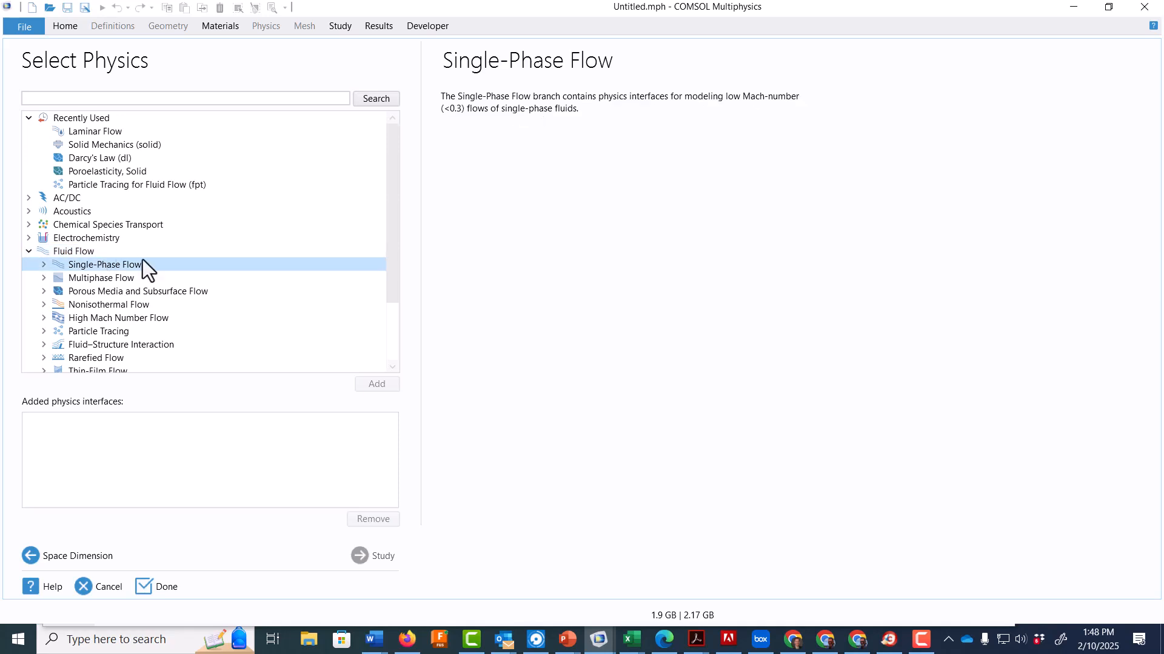
{"action": "left_click", "coordinate": [119, 279]}
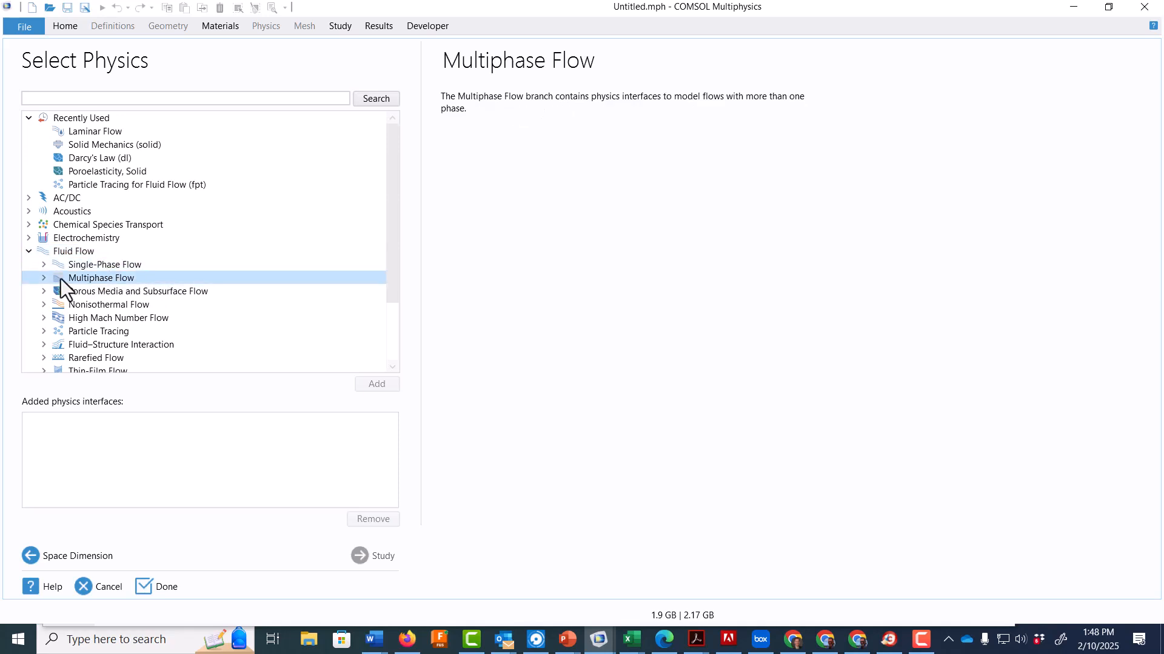
{"action": "left_click", "coordinate": [43, 278]}
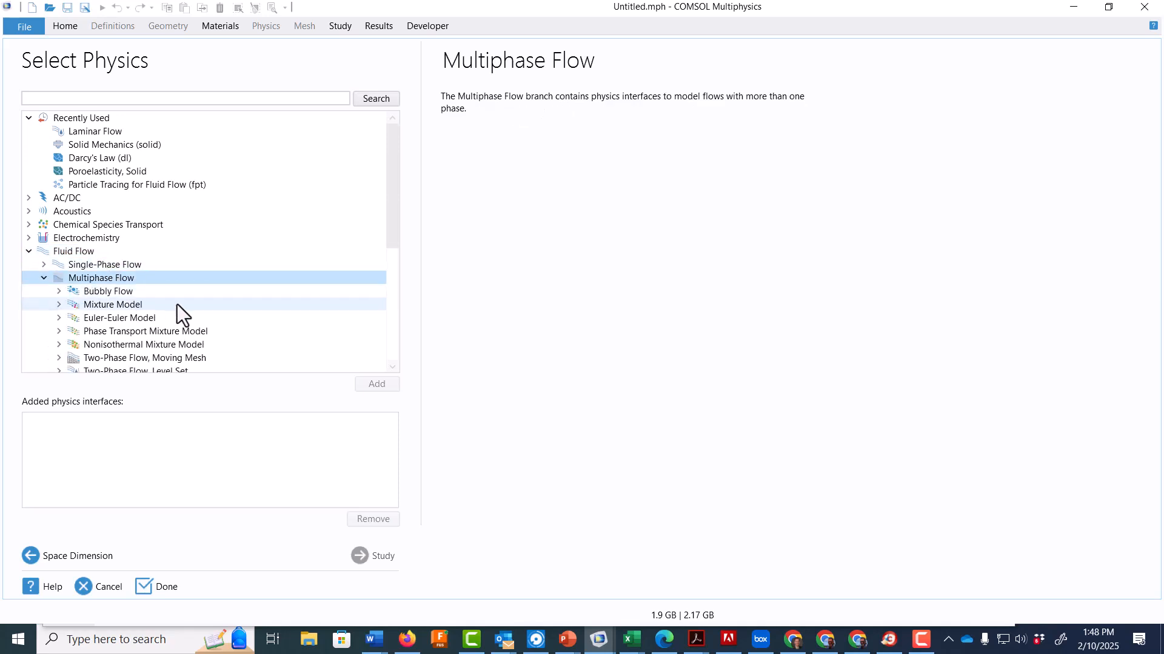
{"action": "scroll", "coordinate": [177, 304], "scroll_direction": "down", "scroll_amount": 1}
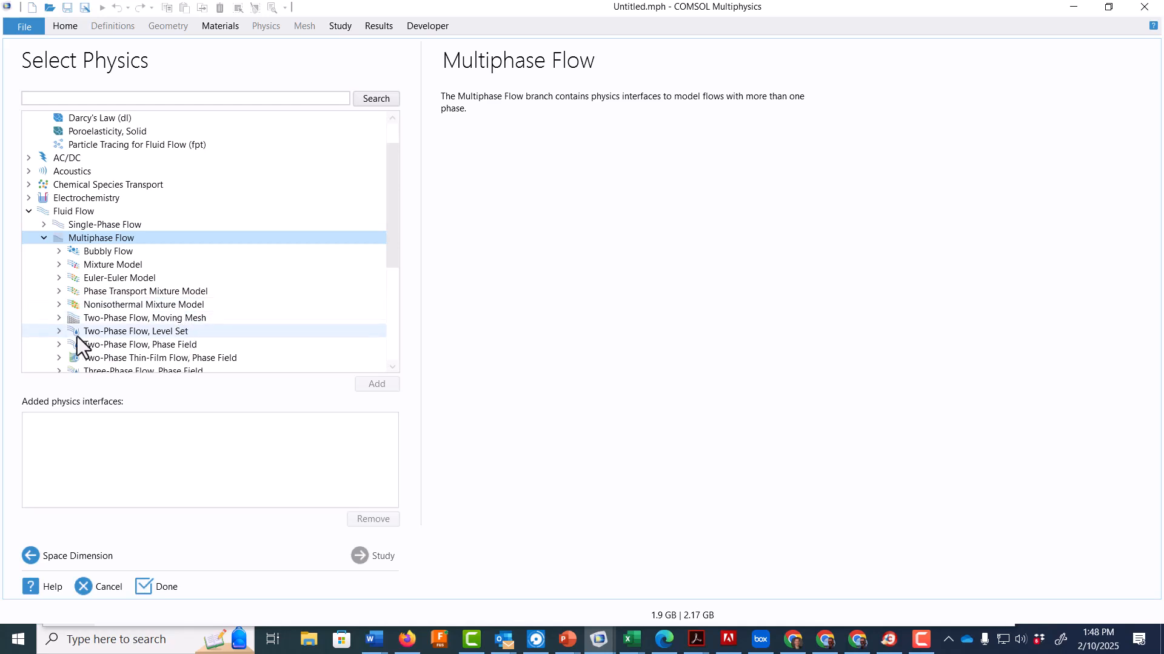
{"action": "left_click", "coordinate": [59, 332]}
{"action": "double_click", "coordinate": [125, 345]}
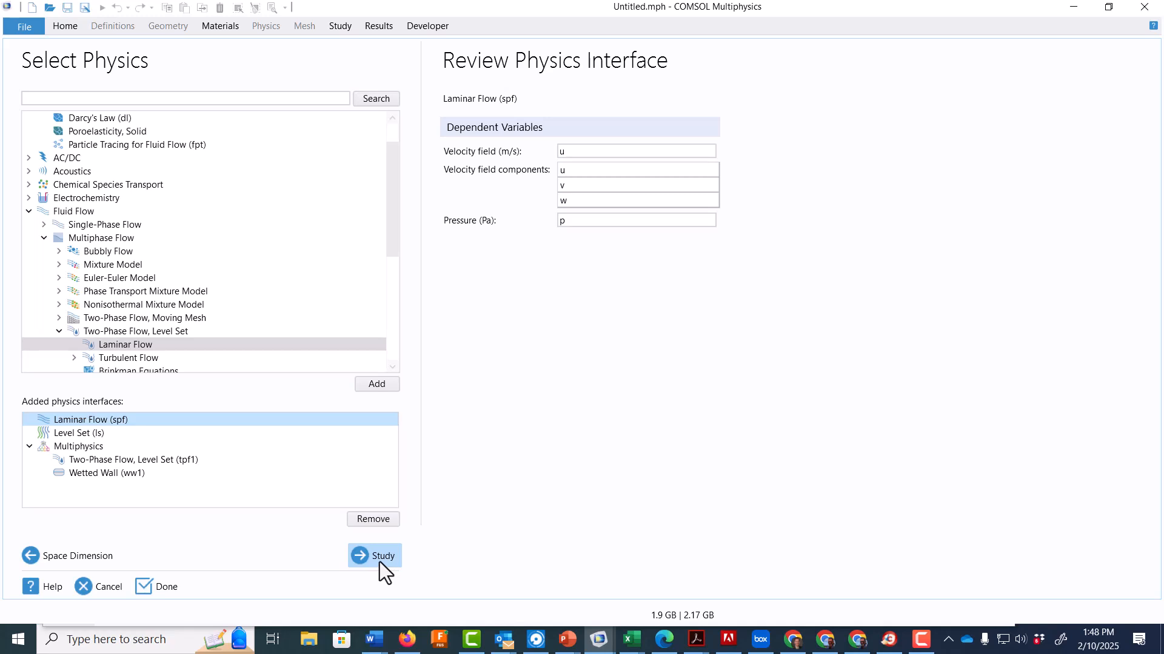
- Proceed to the study selection and choose the Time Dependent with Phase Initialization preset study
{"action": "left_click", "coordinate": [380, 558]}
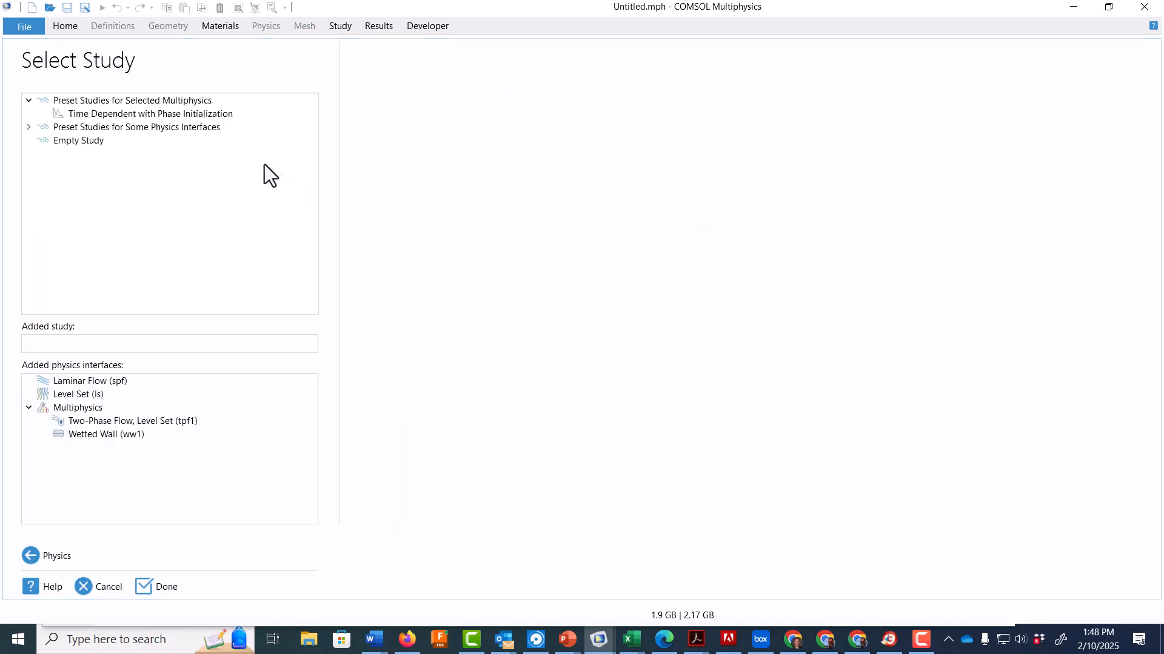
{"action": "left_click", "coordinate": [177, 117]}
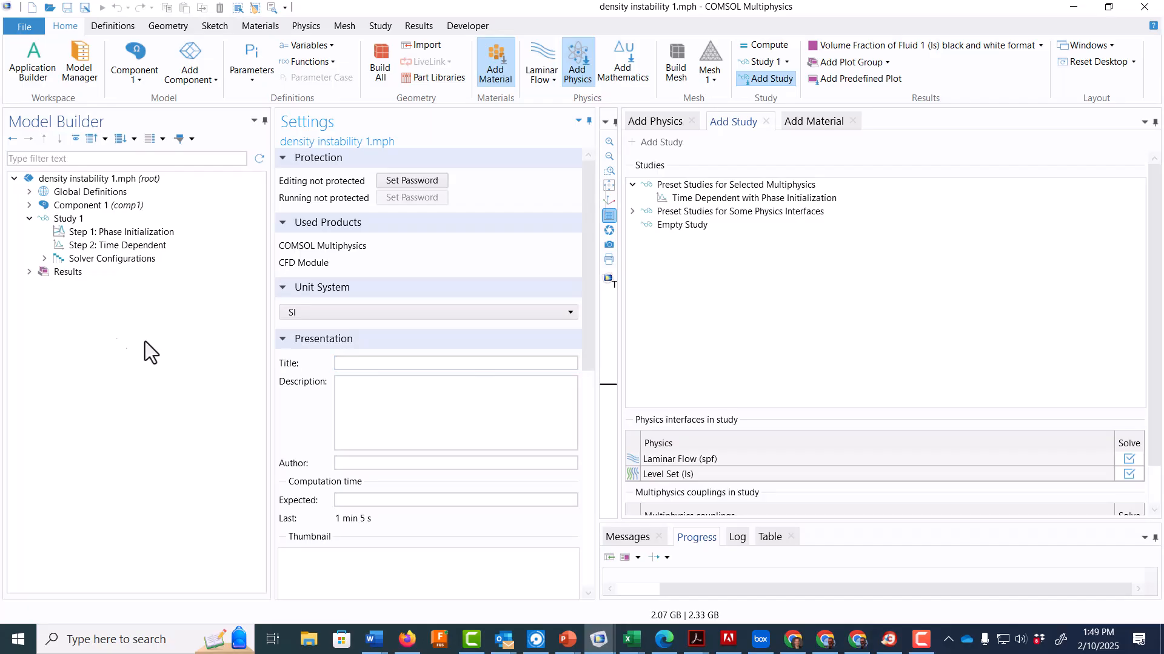
- Examine the size of Rectangle 1 and the start and end coordinates of Line Segment 1 in the geometry
{"action": "left_click", "coordinate": [29, 205]}
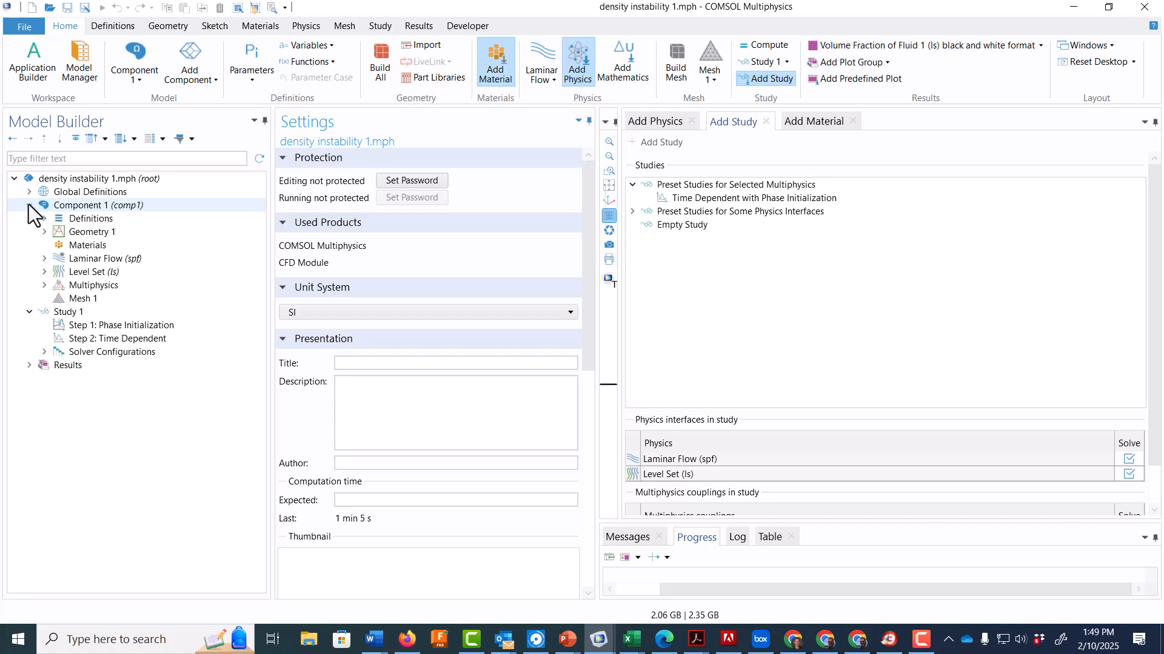
{"action": "left_click", "coordinate": [45, 231]}
{"action": "left_click", "coordinate": [97, 245]}
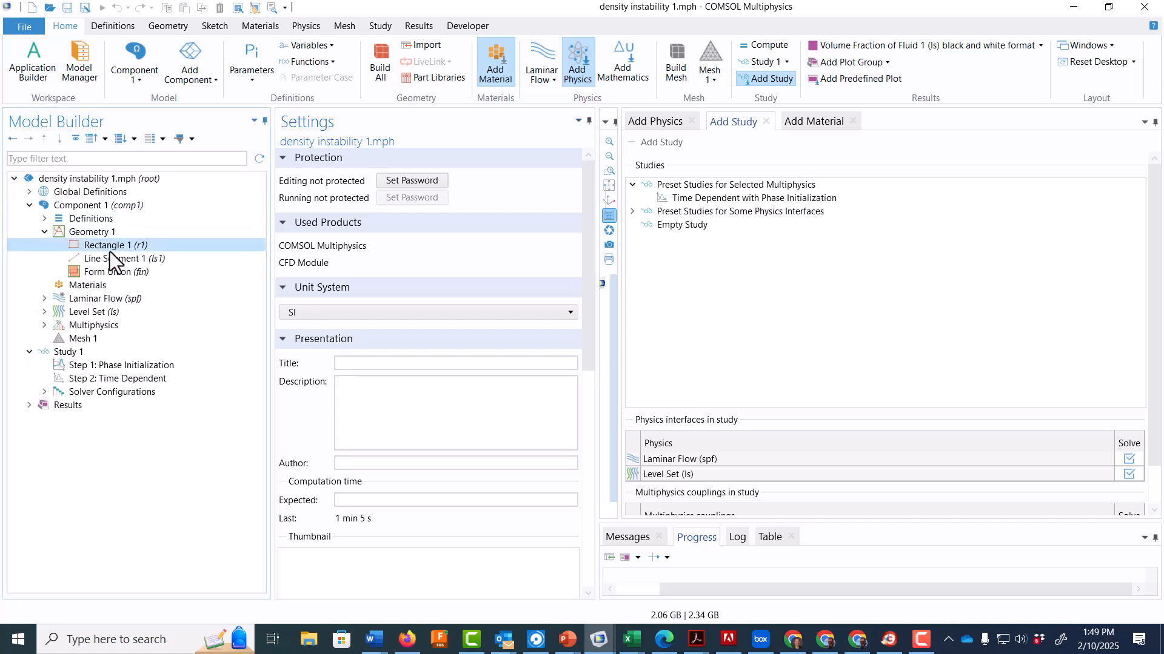
{"action": "left_click", "coordinate": [350, 281]}
{"action": "left_click", "coordinate": [349, 300]}
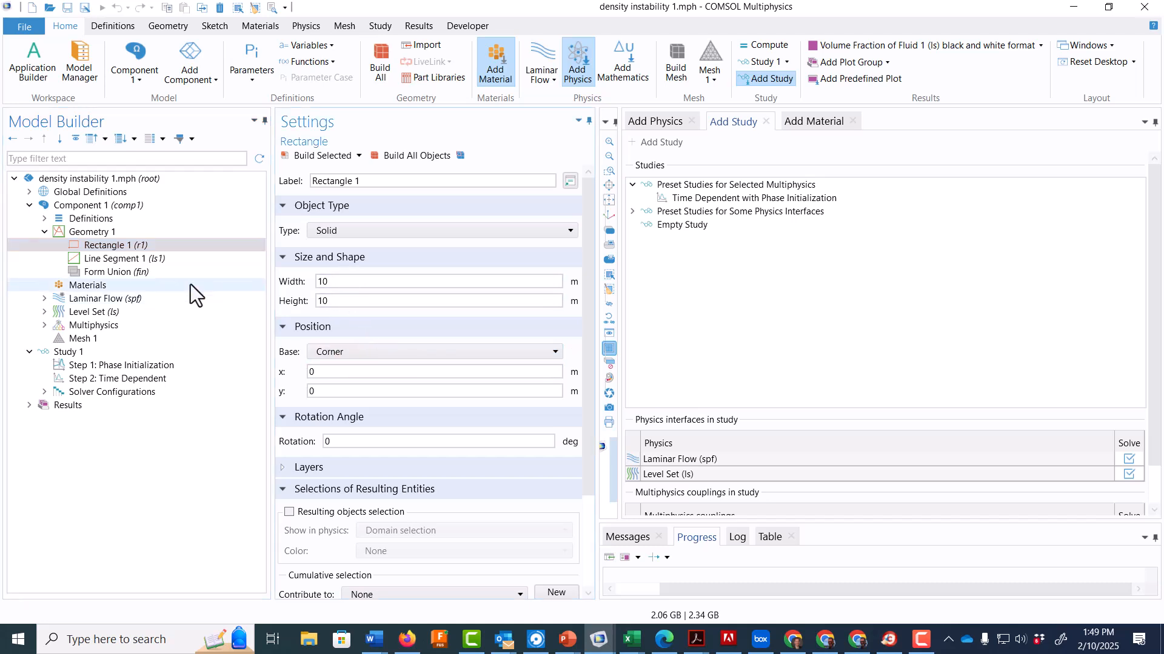
{"action": "left_click", "coordinate": [143, 259]}
{"action": "left_click", "coordinate": [361, 270]}
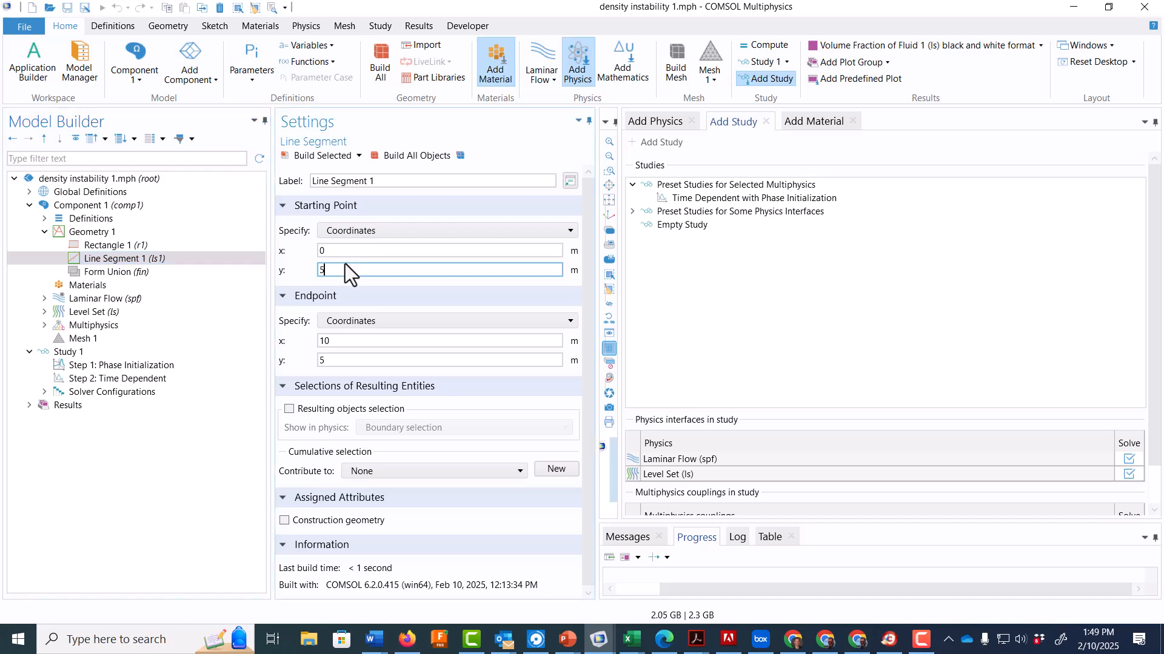
{"action": "left_click", "coordinate": [349, 341]}
{"action": "left_click", "coordinate": [349, 362]}
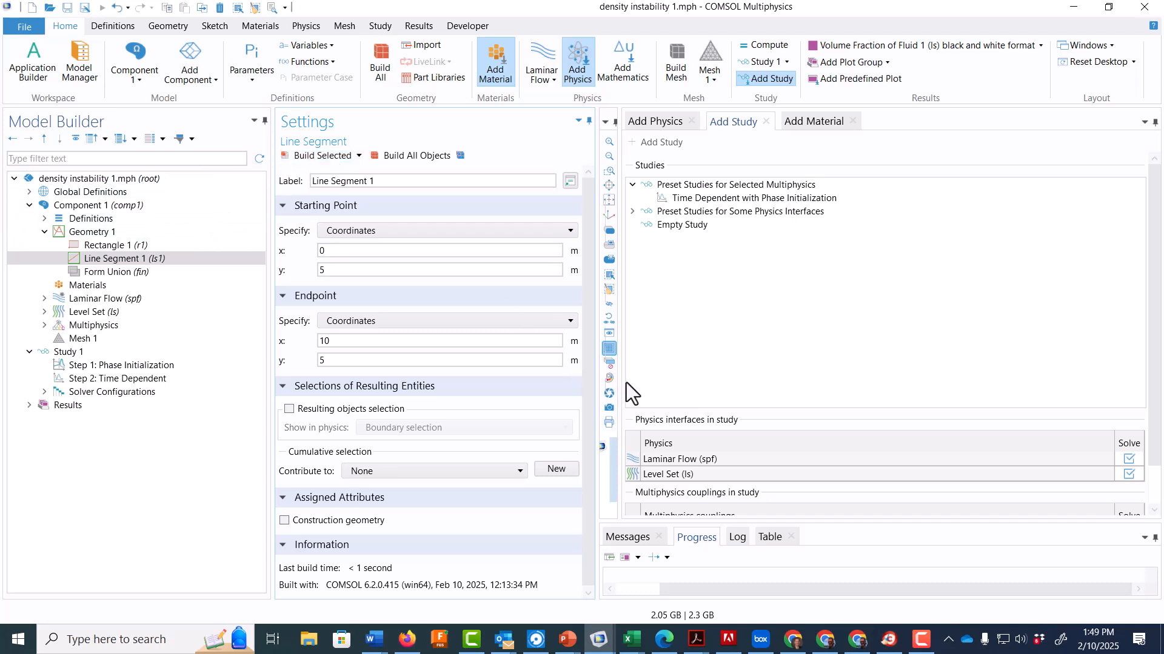
- Widen the Graphics window and build the geometry from Rectangle 1 through Line Segment 1
{"action": "left_click_drag", "start_coordinate": [615, 379], "coordinate": [988, 389]}
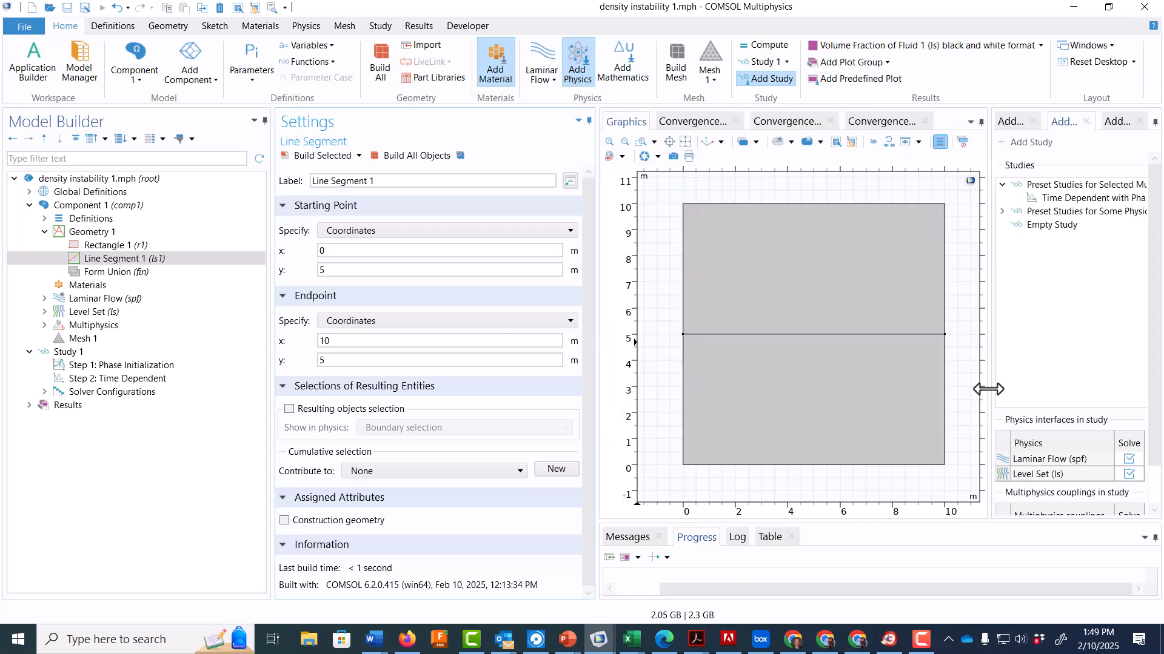
{"action": "left_click", "coordinate": [107, 248]}
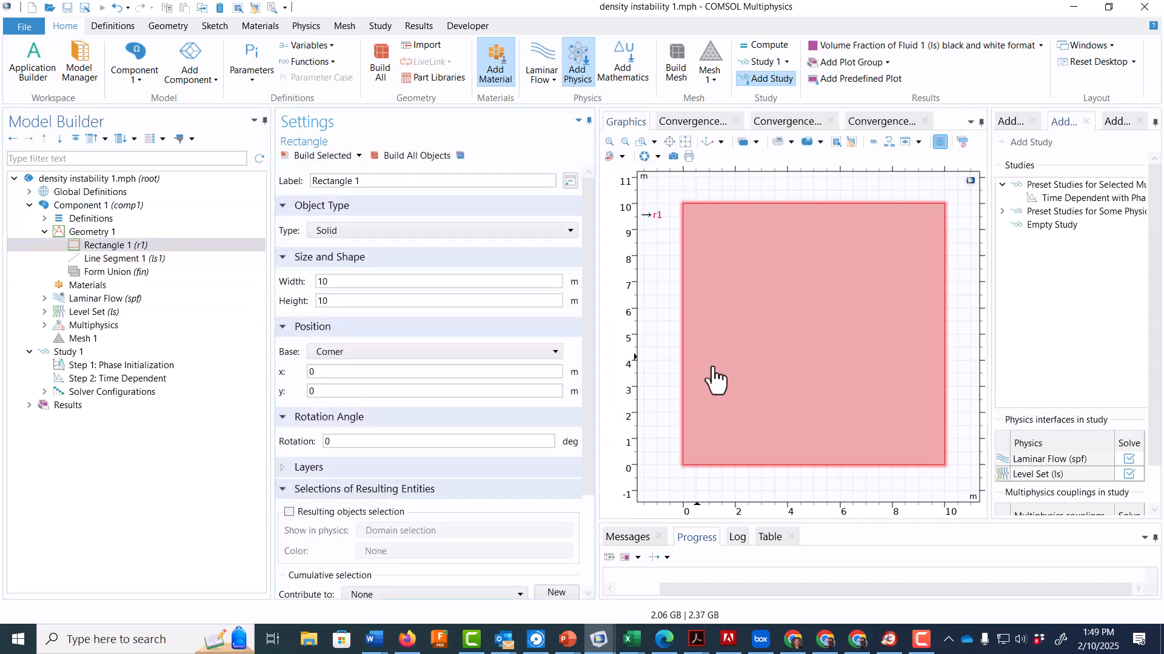
{"action": "left_click", "coordinate": [97, 260]}
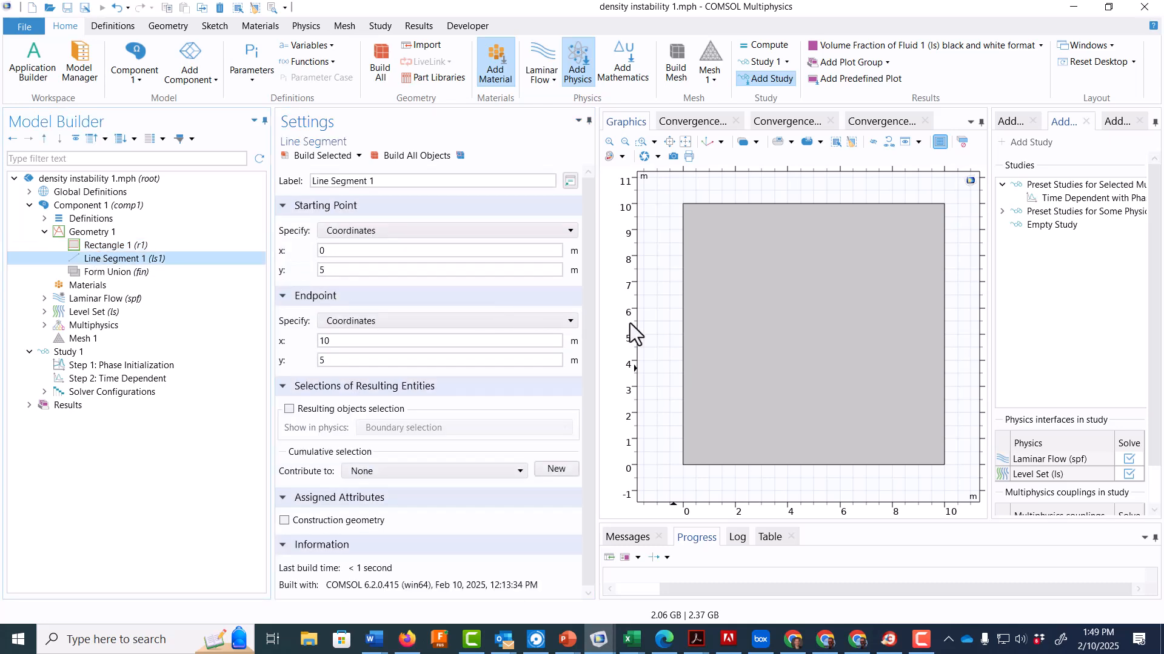
{"action": "left_click", "coordinate": [313, 157]}
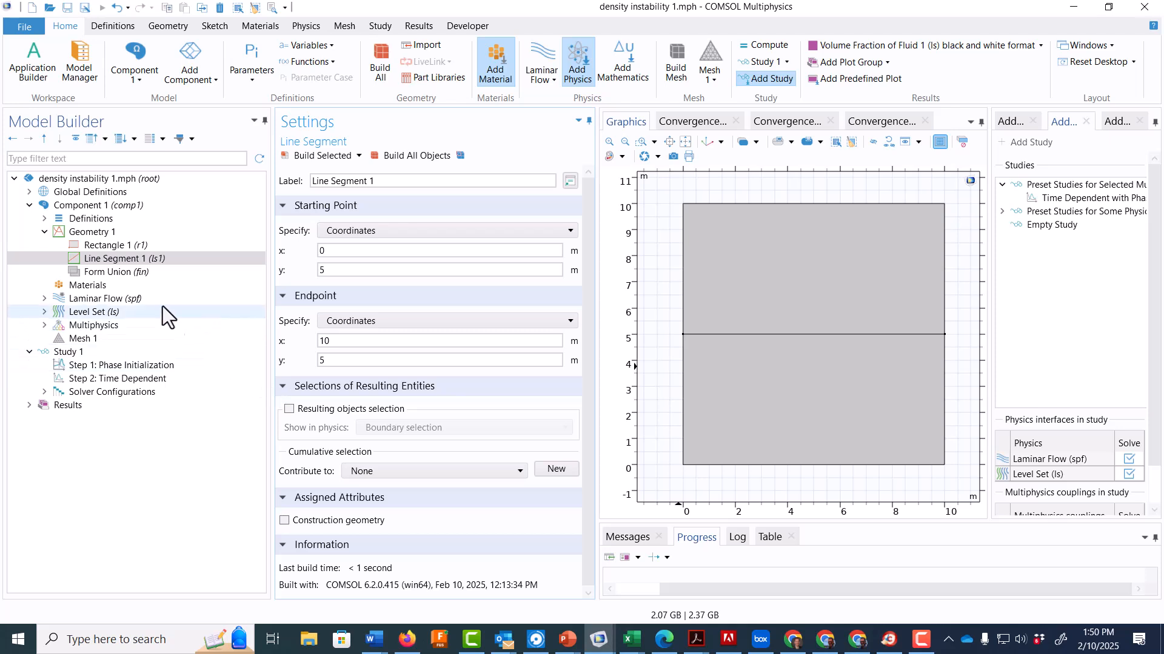
- Examine the Laminar Flow fluid properties, initial values, wall condition, gravity vector and the interface's physical model options
{"action": "left_click", "coordinate": [45, 297]}
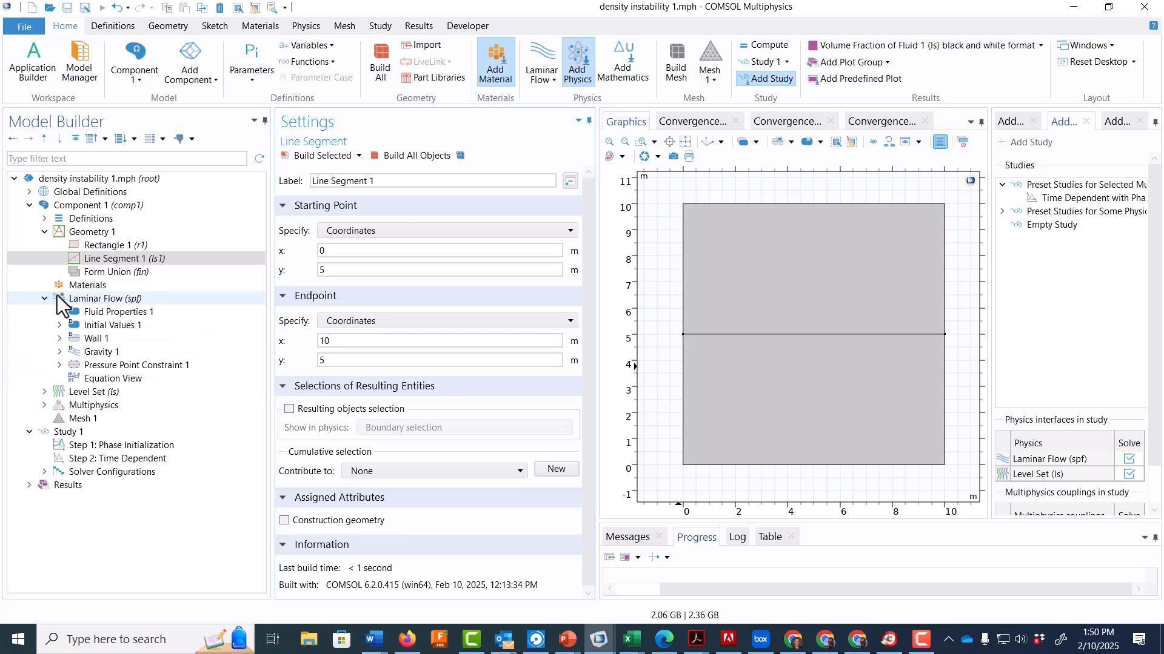
{"action": "left_click", "coordinate": [96, 312]}
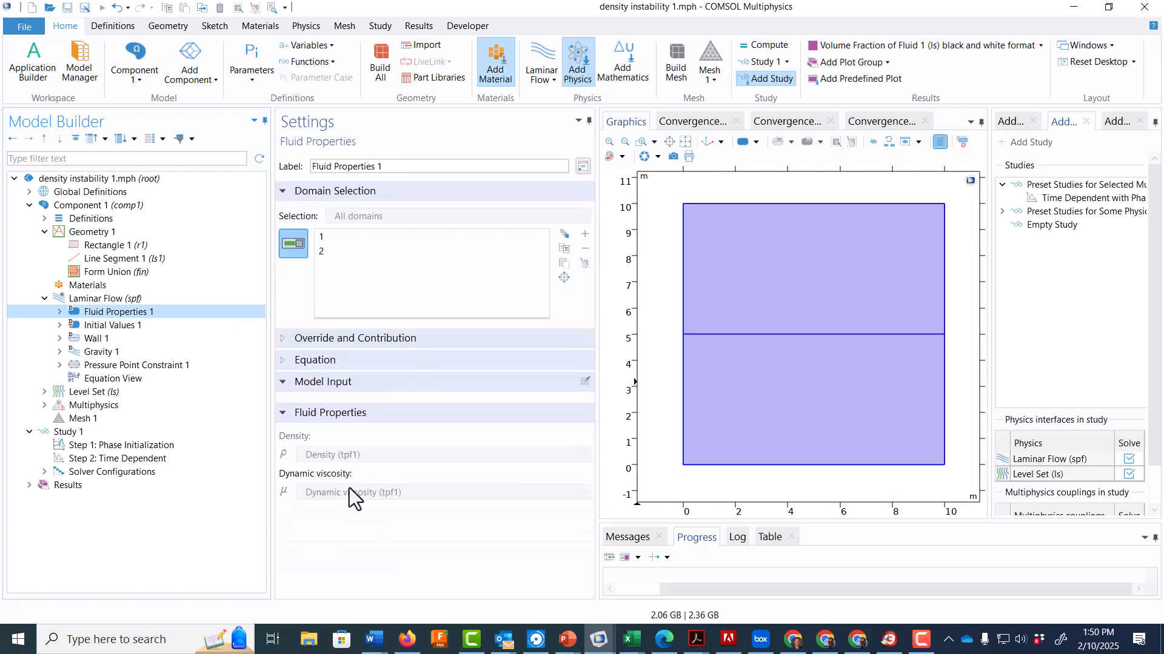
{"action": "left_click", "coordinate": [130, 327]}
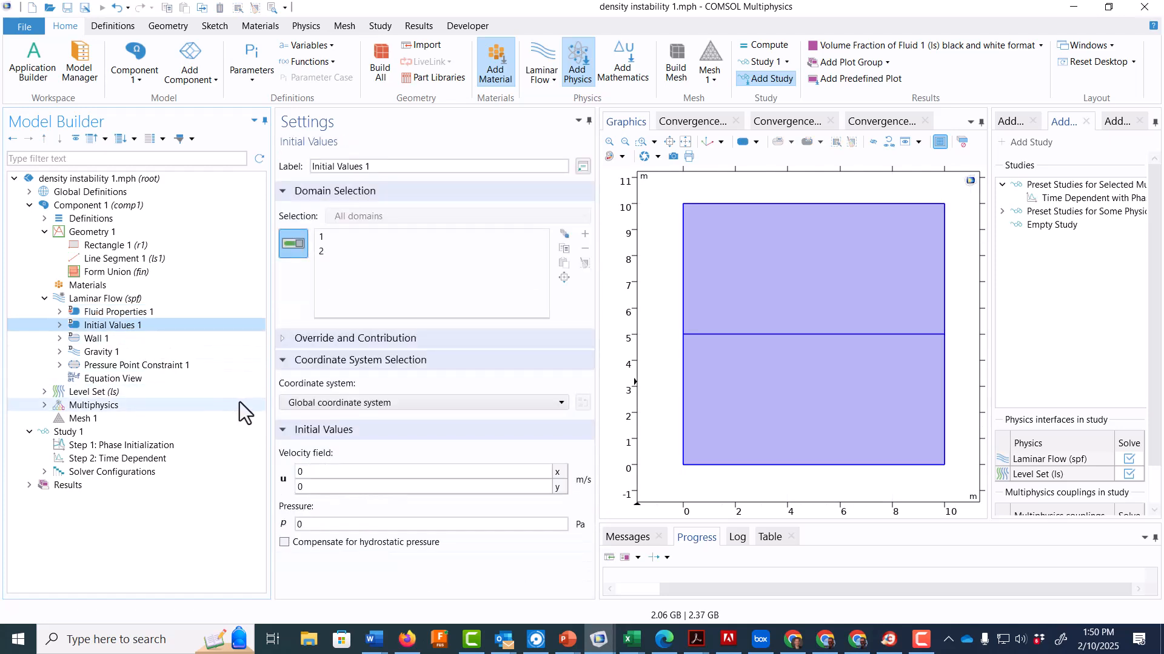
{"action": "left_click", "coordinate": [117, 340]}
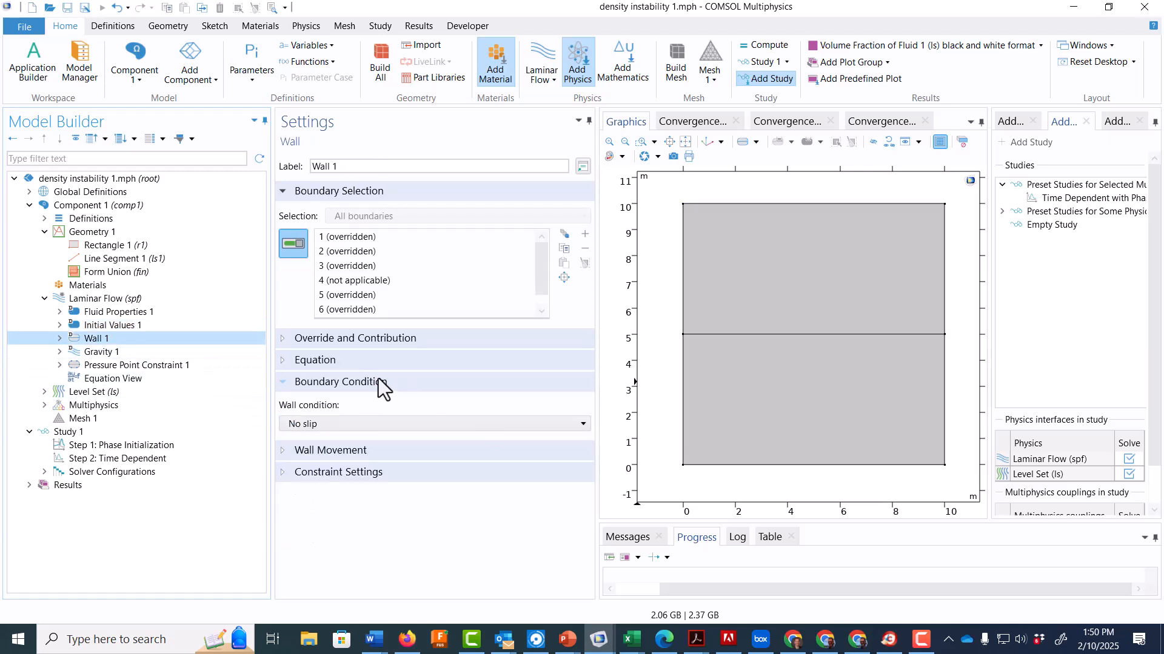
{"action": "left_click", "coordinate": [113, 351]}
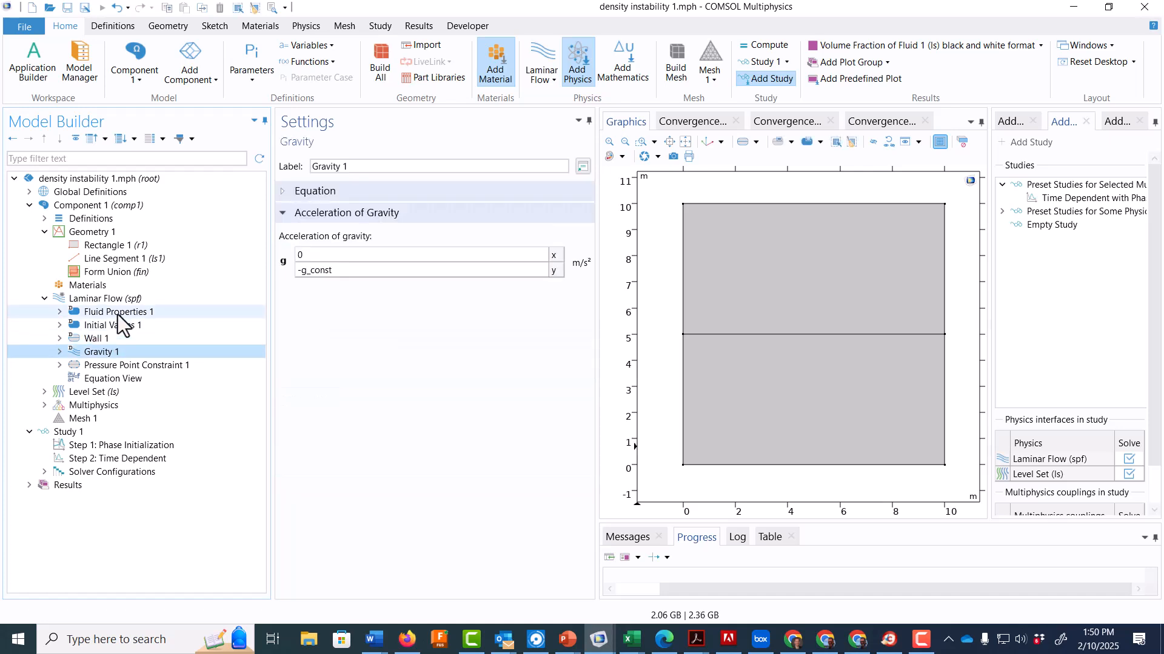
{"action": "left_click", "coordinate": [118, 314]}
{"action": "left_click", "coordinate": [118, 300]}
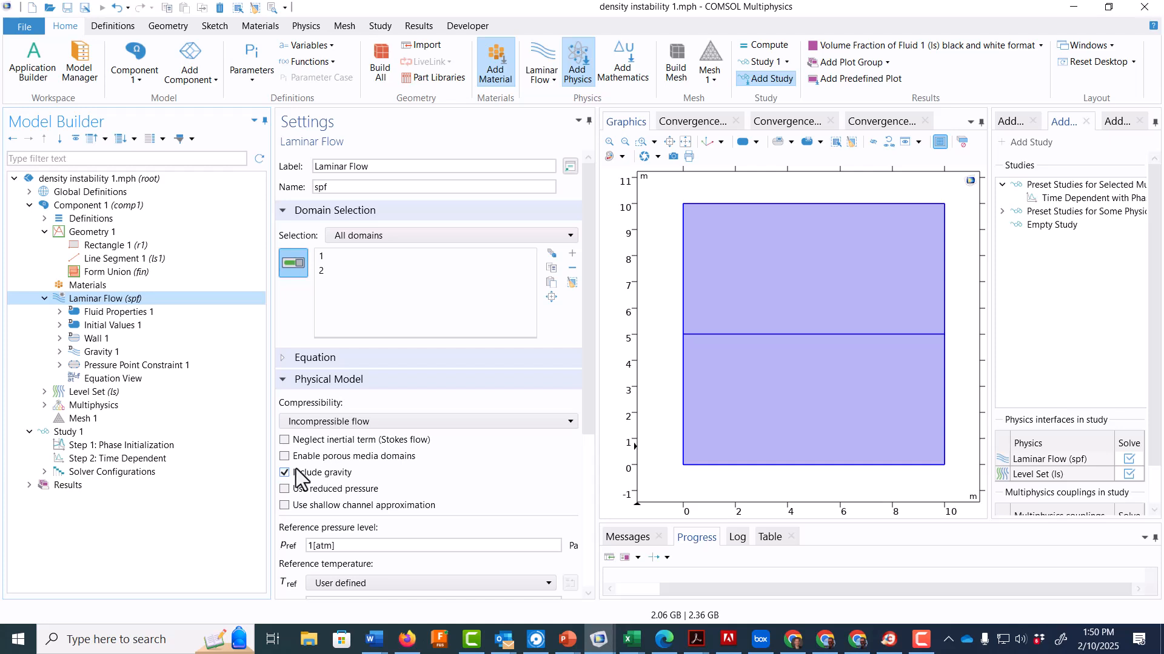
- Inspect the settings of Pressure Point Constraint 1 and the point conditions available for Laminar Flow
{"action": "left_click", "coordinate": [117, 366]}
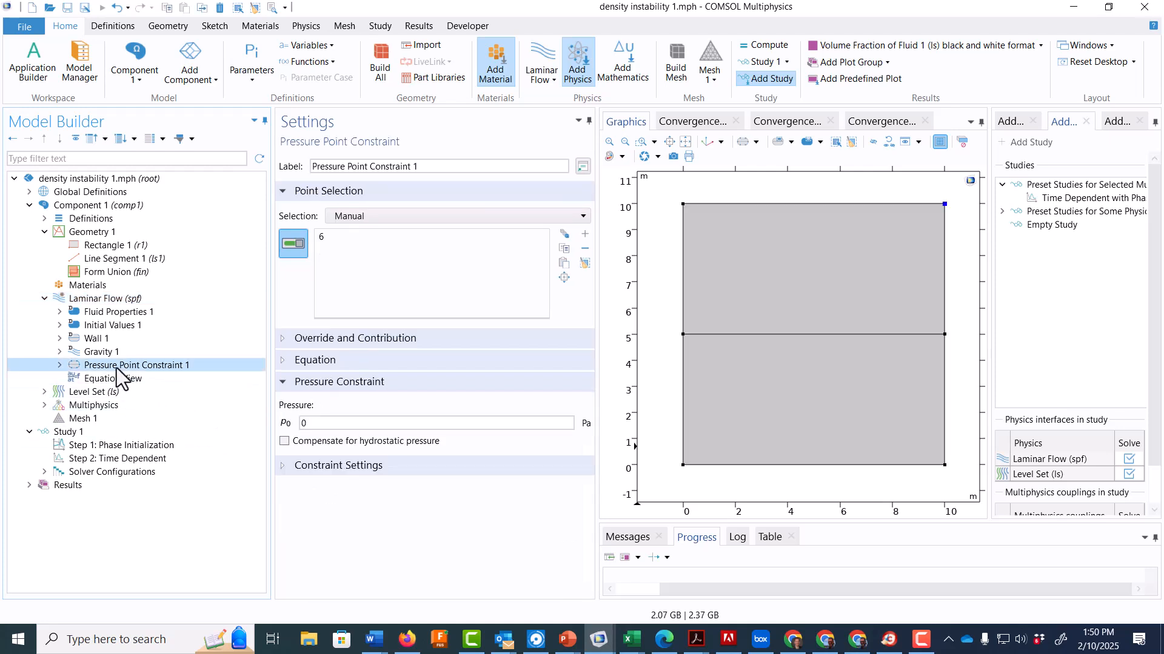
{"action": "left_click", "coordinate": [118, 298]}
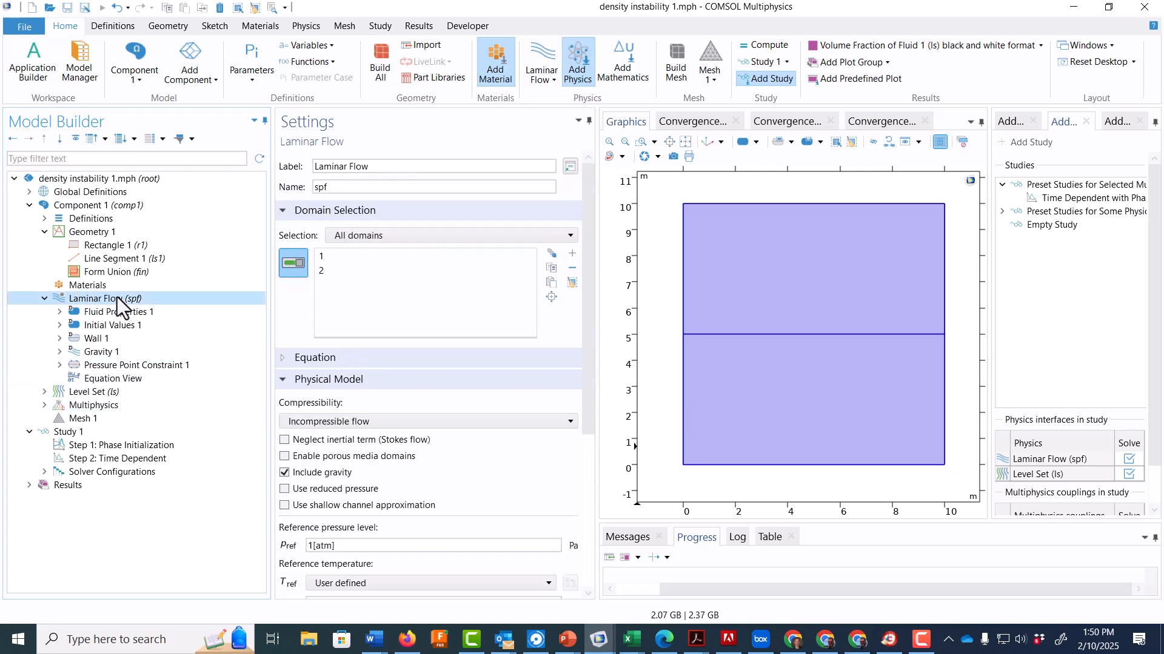
{"action": "right_click", "coordinate": [117, 298]}
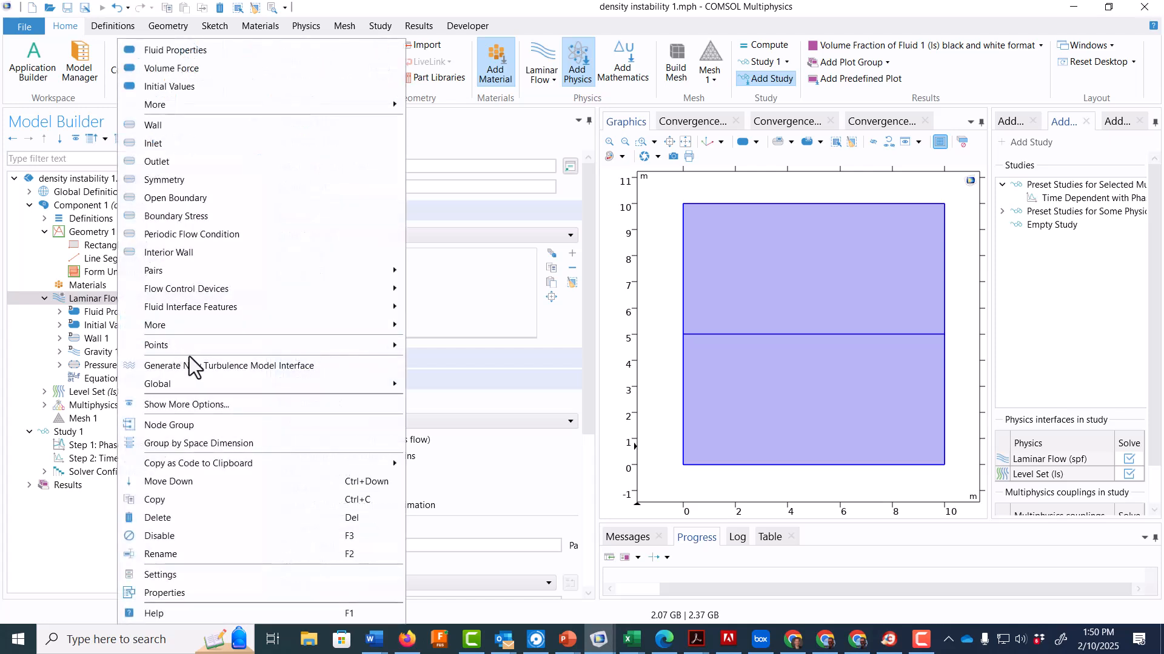
{"action": "mouse_move", "coordinate": [195, 346]}
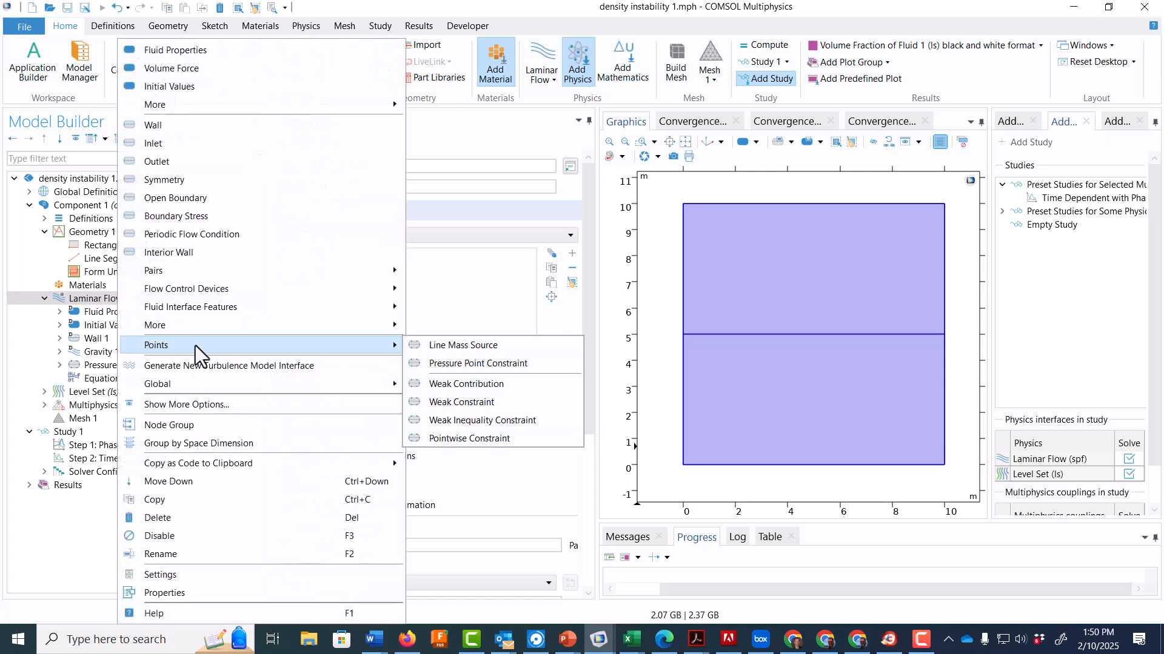
{"action": "left_click", "coordinate": [509, 363]}
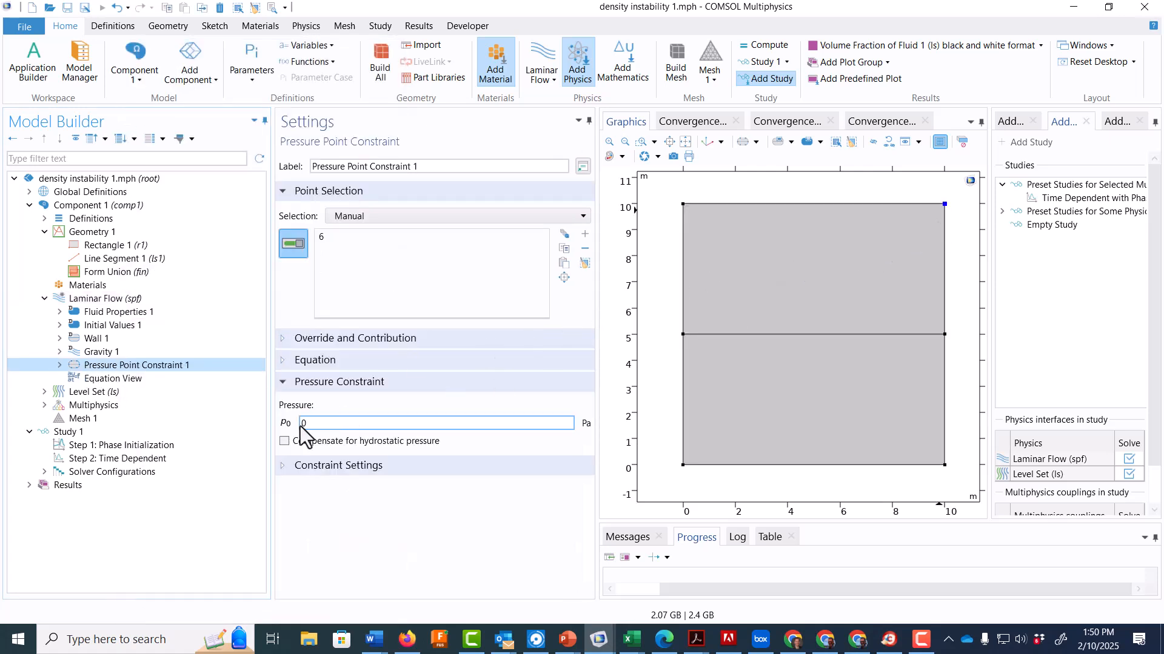
- Examine the Level Set Model 1, both initial value nodes, the addable Level Set conditions and No Flow 1
{"action": "left_click", "coordinate": [44, 392]}
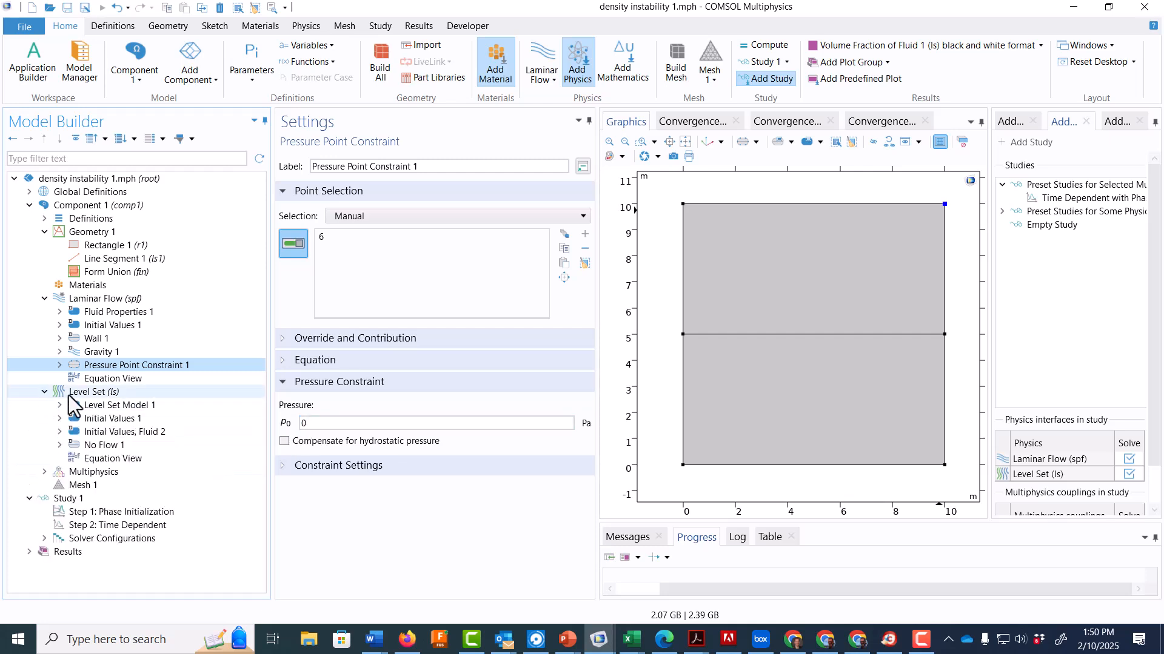
{"action": "left_click", "coordinate": [68, 394]}
{"action": "left_click", "coordinate": [122, 406]}
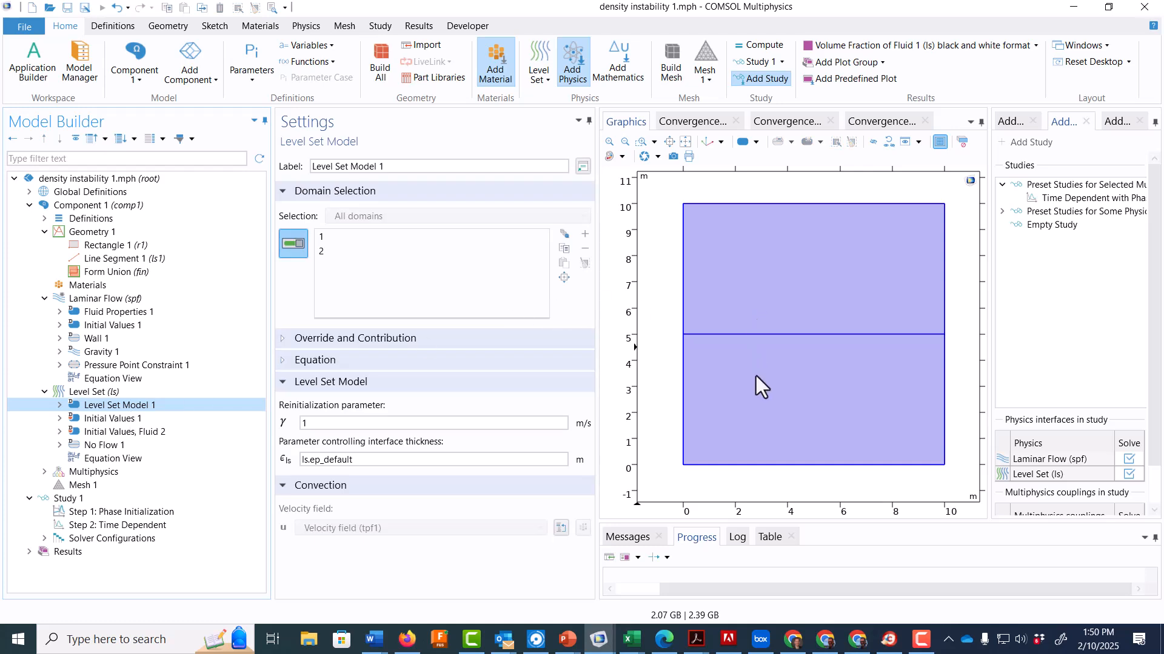
{"action": "left_click", "coordinate": [134, 420]}
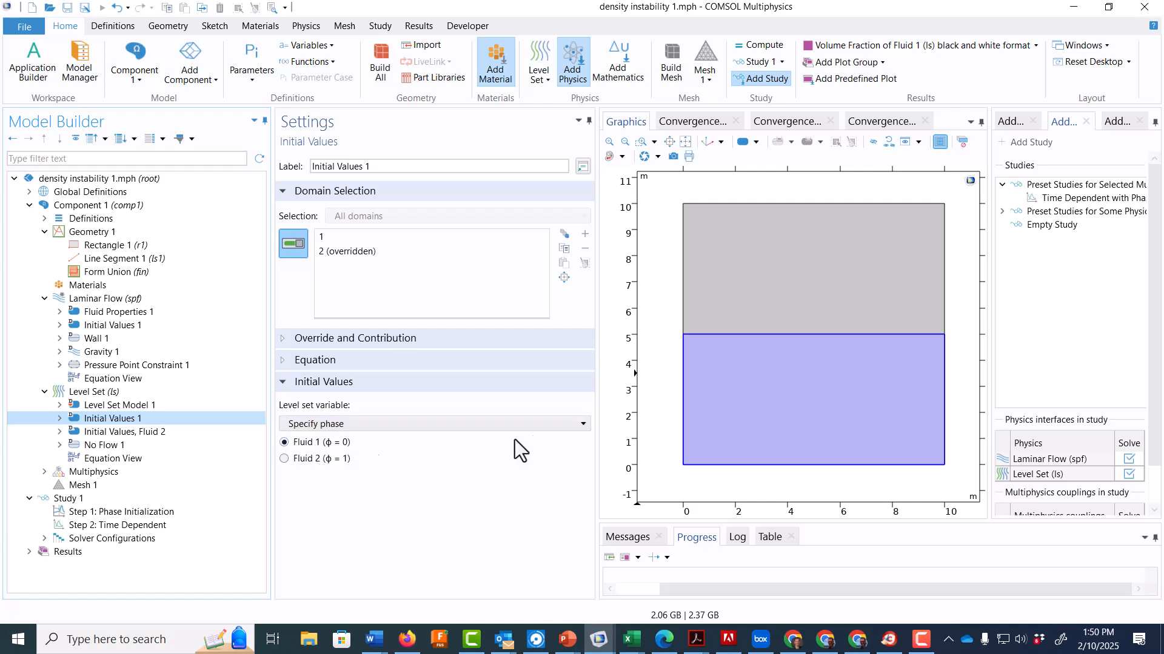
{"action": "left_click", "coordinate": [115, 431]}
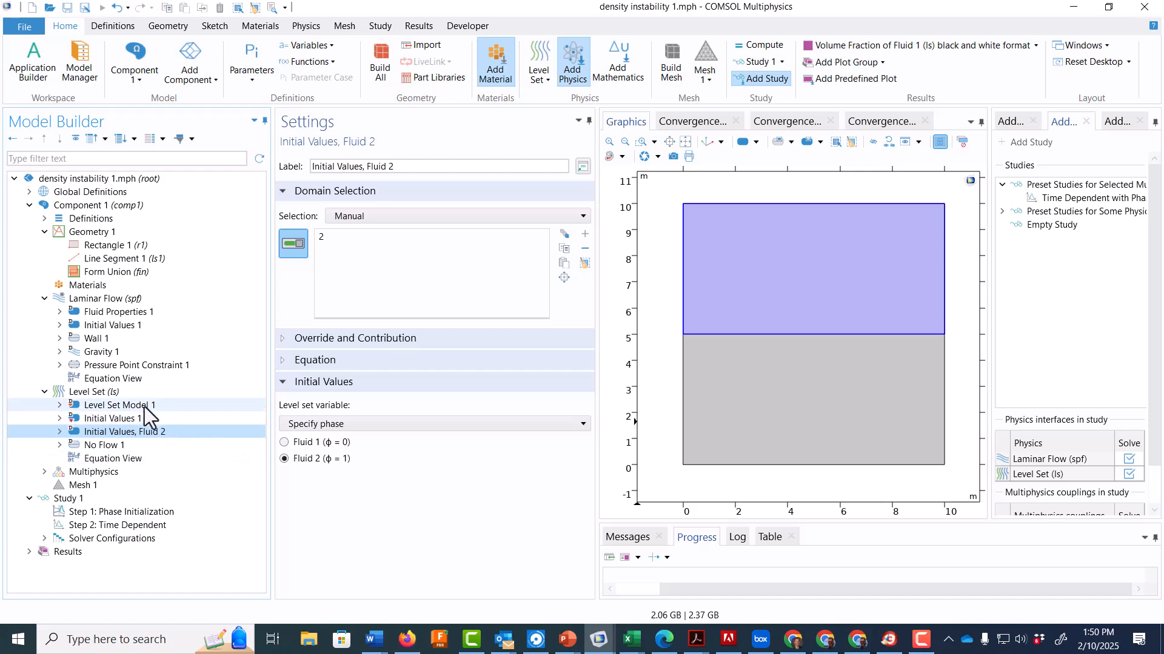
{"action": "left_click", "coordinate": [107, 394]}
{"action": "right_click", "coordinate": [105, 395]}
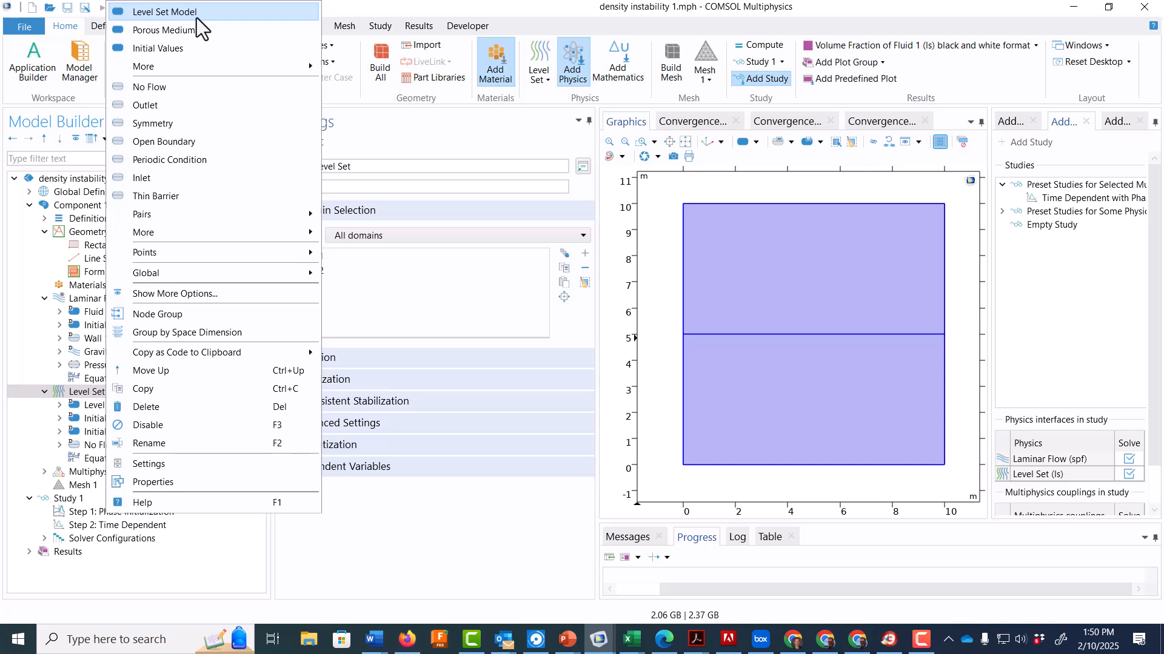
{"action": "left_click", "coordinate": [195, 47]}
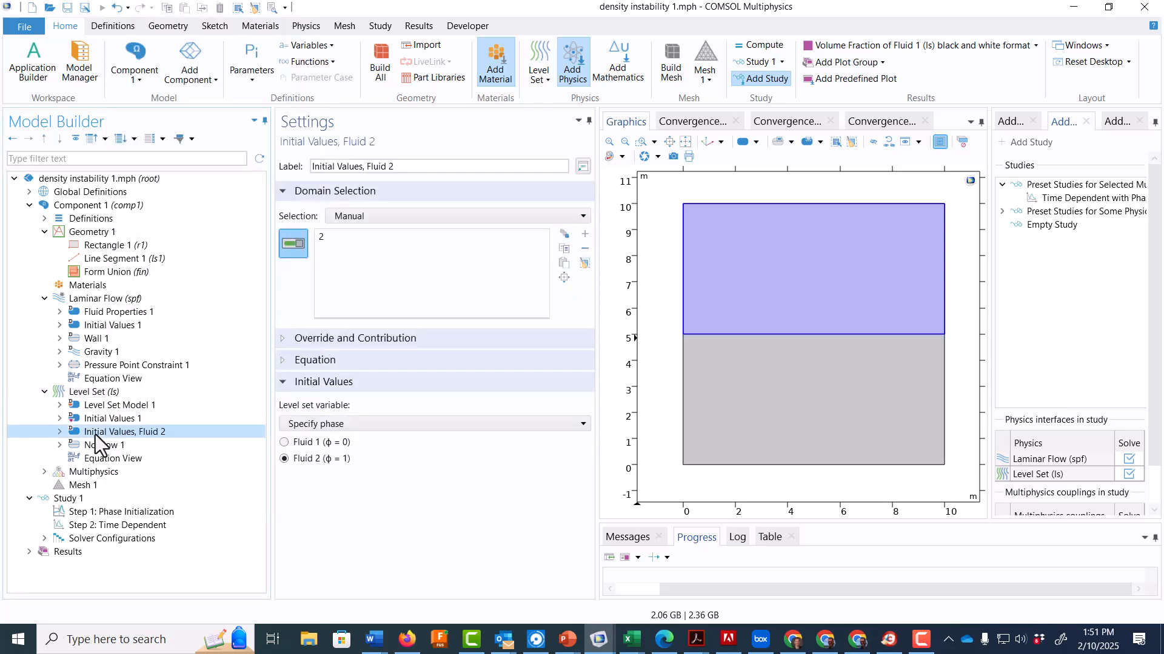
{"action": "left_click", "coordinate": [136, 447]}
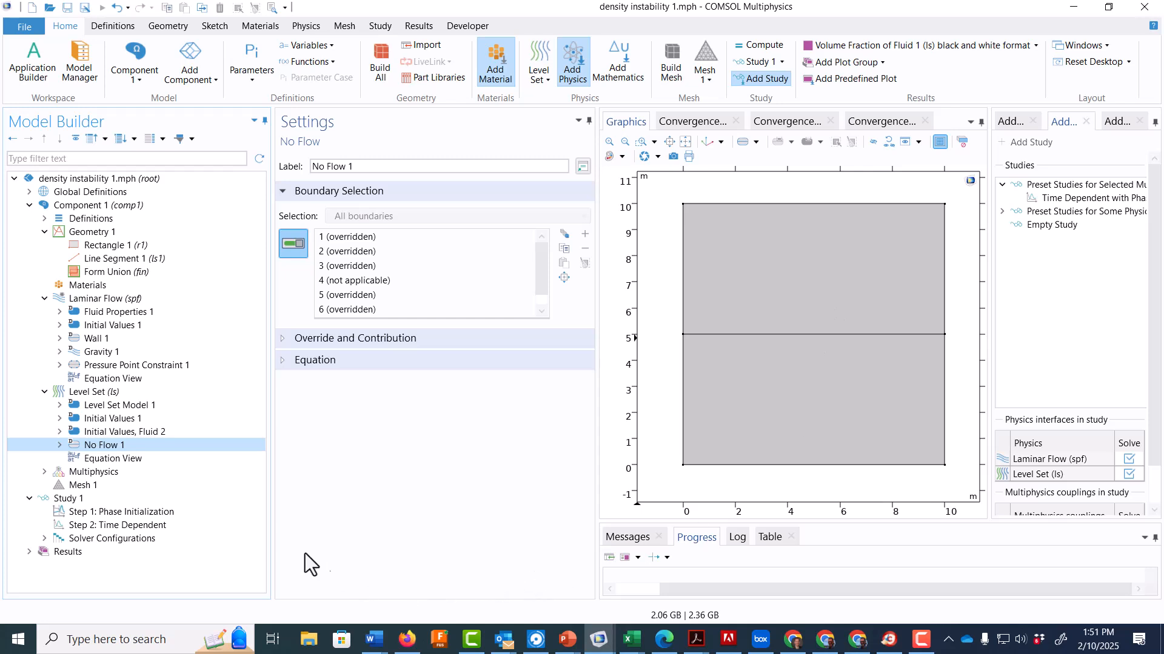
- Inspect the domains, coupled interfaces and Fluid 1 density and viscosity of the Two-Phase Flow, Level Set 1 coupling
{"action": "left_click", "coordinate": [97, 475]}
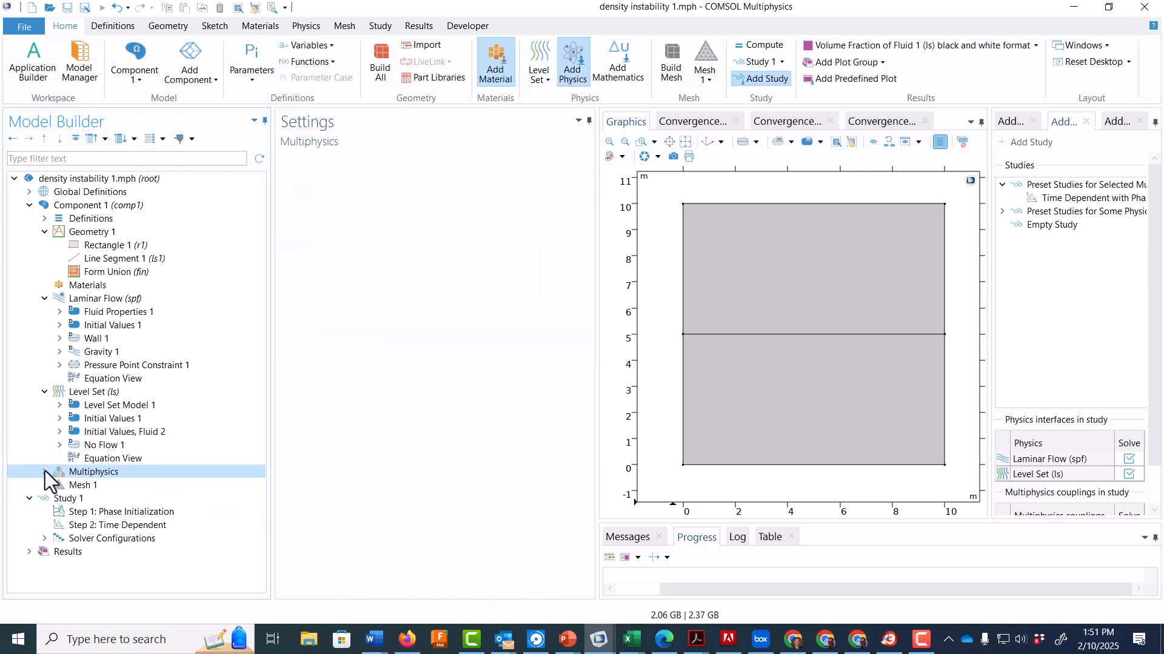
{"action": "left_click", "coordinate": [45, 472]}
{"action": "left_click", "coordinate": [122, 487]}
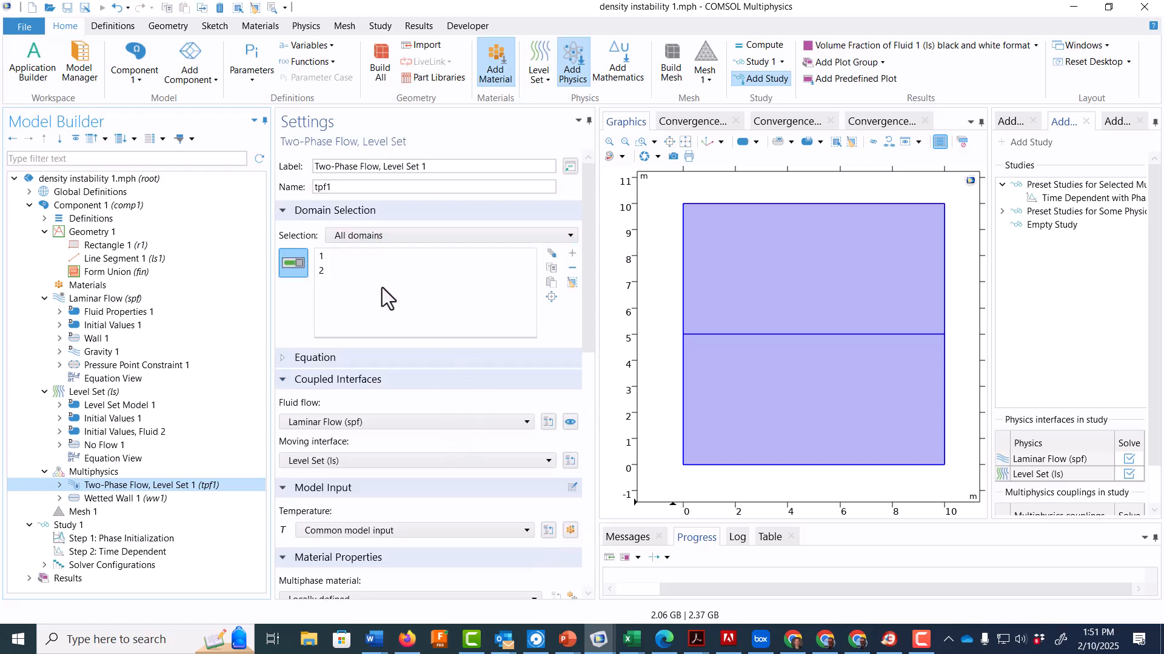
{"action": "scroll", "coordinate": [401, 399], "scroll_direction": "down", "scroll_amount": 1}
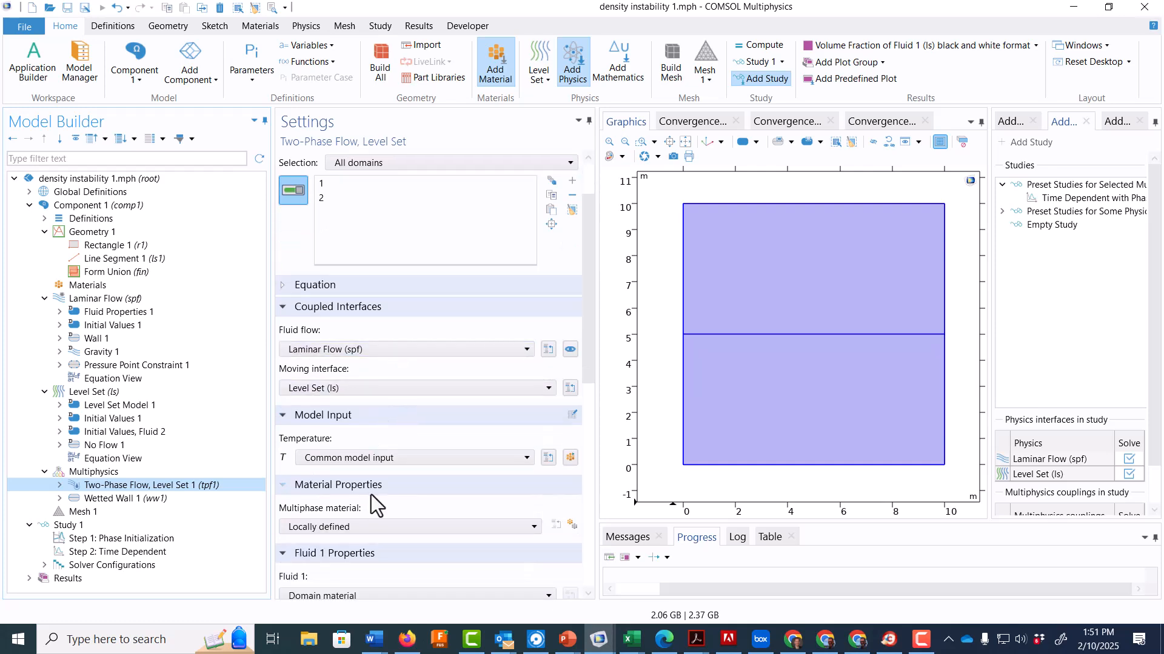
{"action": "scroll", "coordinate": [371, 493], "scroll_direction": "down", "scroll_amount": 1}
{"action": "scroll", "coordinate": [370, 495], "scroll_direction": "down", "scroll_amount": 4}
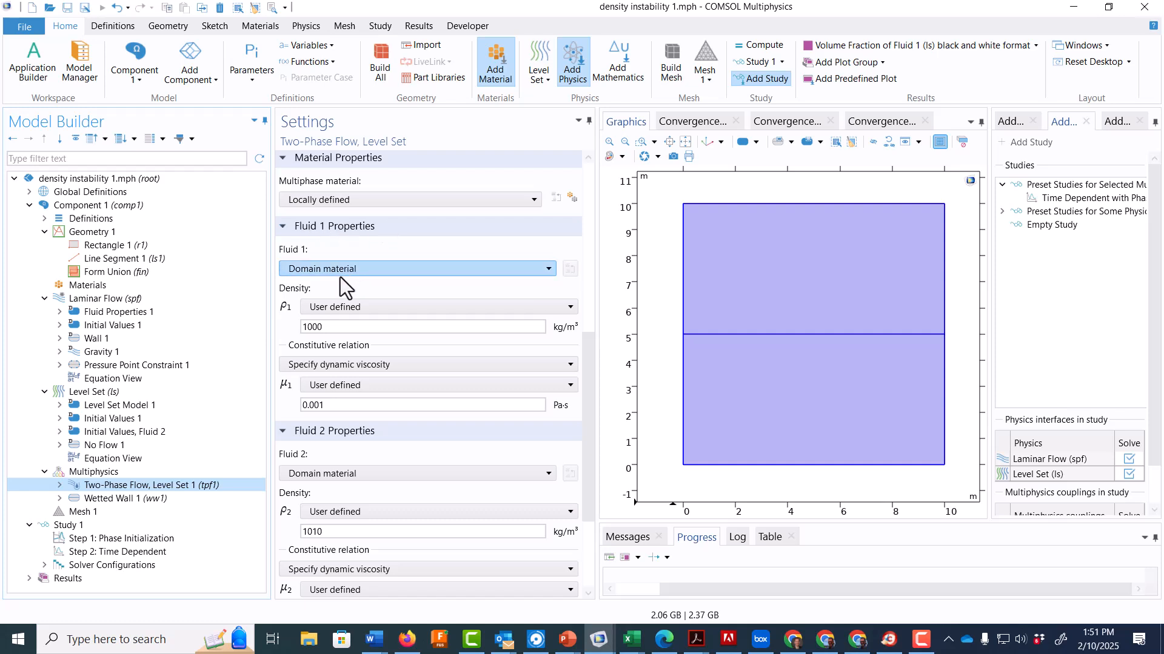
{"action": "left_click", "coordinate": [321, 327]}
{"action": "key", "text": "BackSpace"}
{"action": "type", "text": "0"}
{"action": "left_click", "coordinate": [324, 405]}
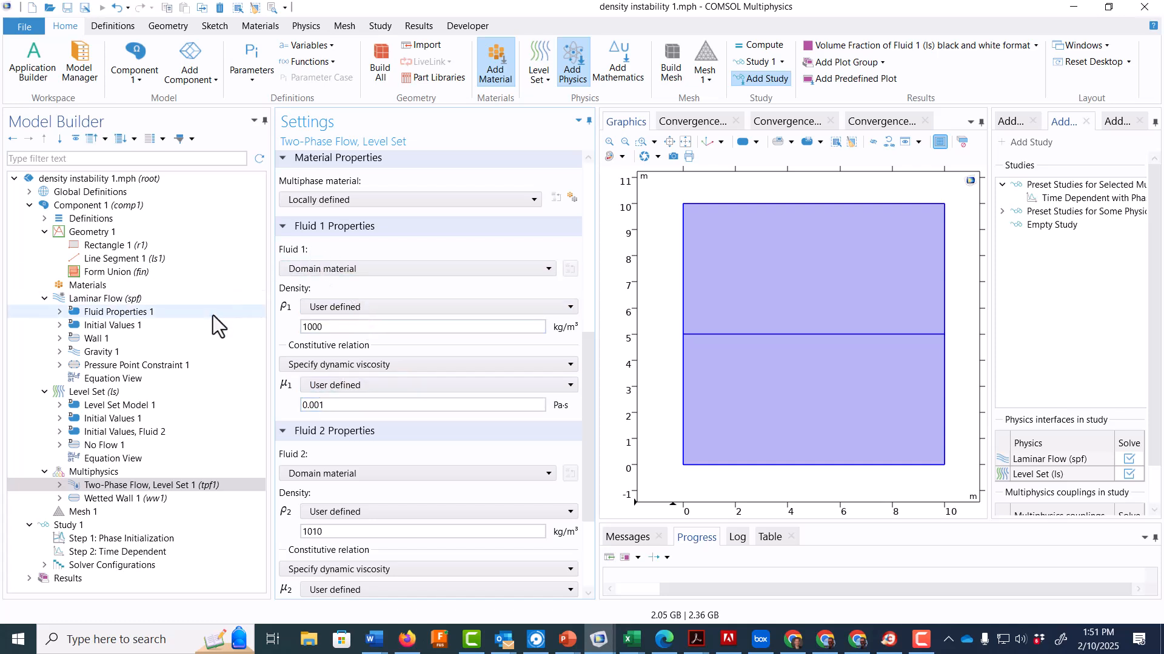
- Compare the phases assigned in the two Level Set initial value nodes with the Fluid 1 and Fluid 2 densities
{"action": "left_click", "coordinate": [141, 418]}
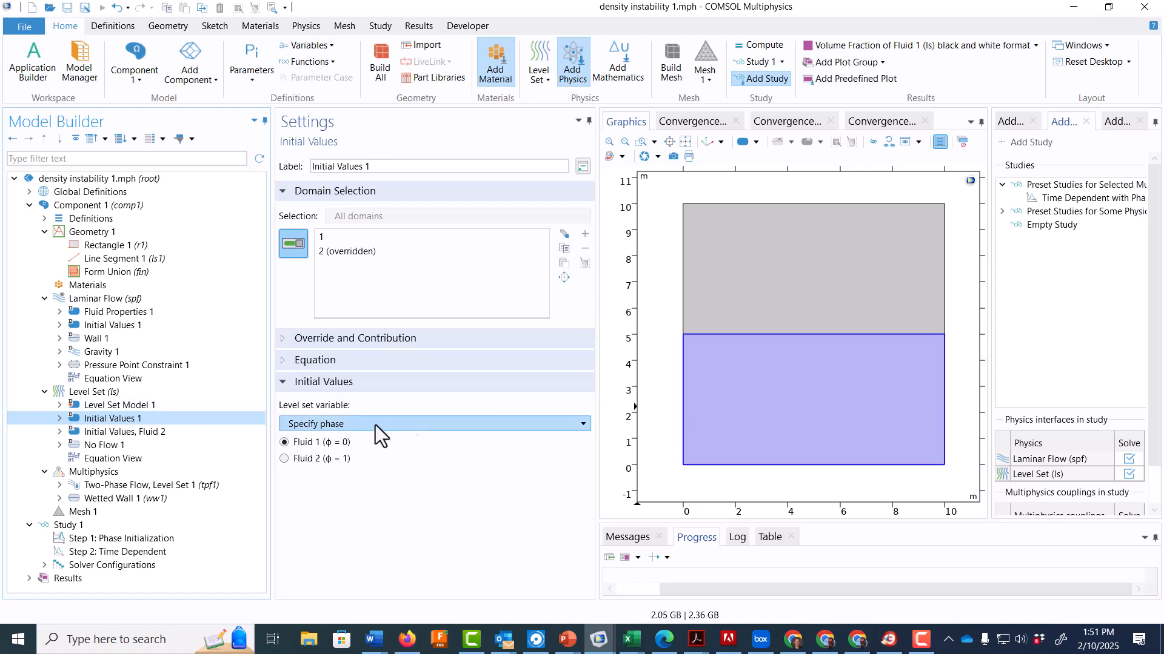
{"action": "left_click", "coordinate": [157, 485]}
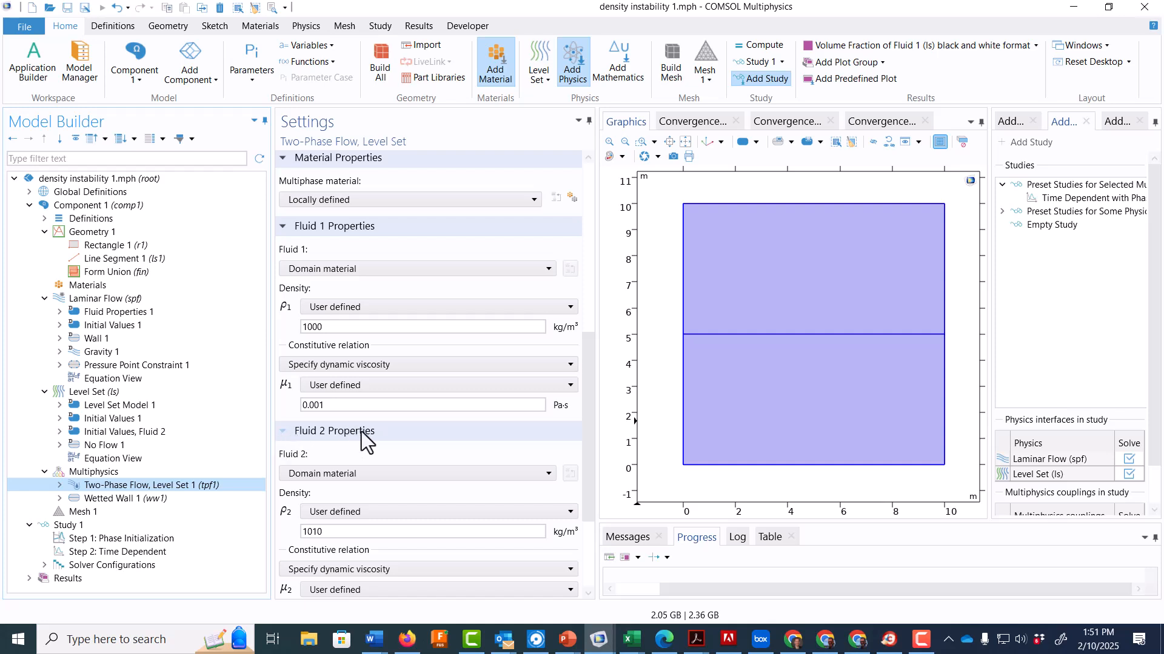
{"action": "left_click", "coordinate": [165, 431]}
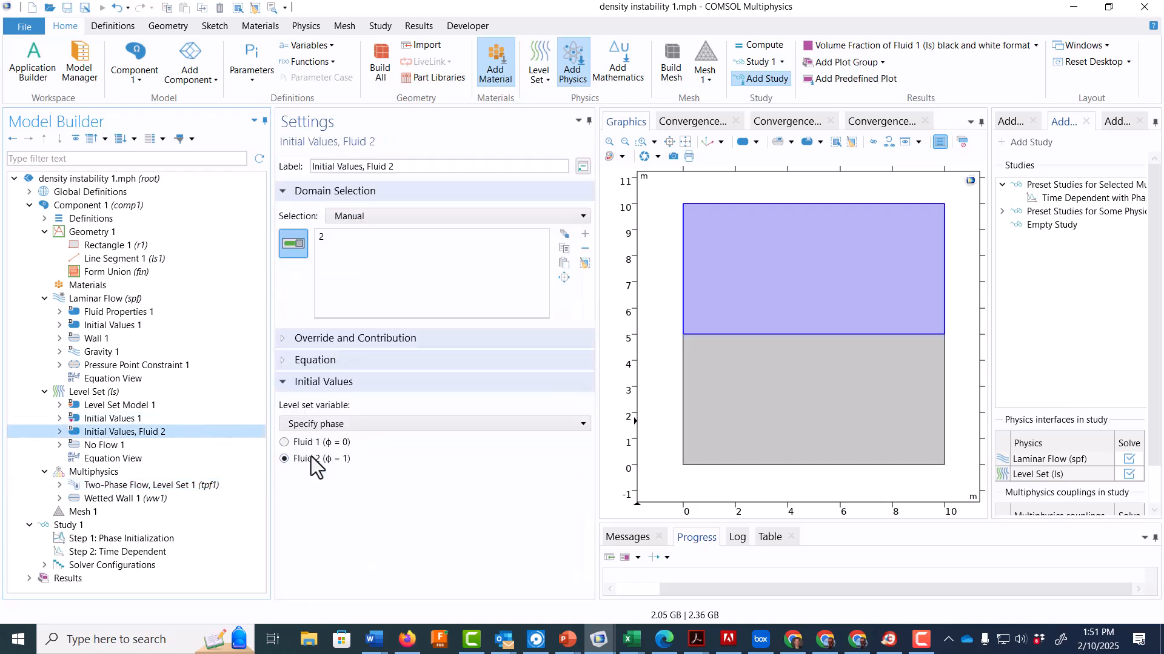
{"action": "left_click", "coordinate": [144, 485]}
{"action": "left_click", "coordinate": [340, 512]}
{"action": "key", "text": "Tab"}
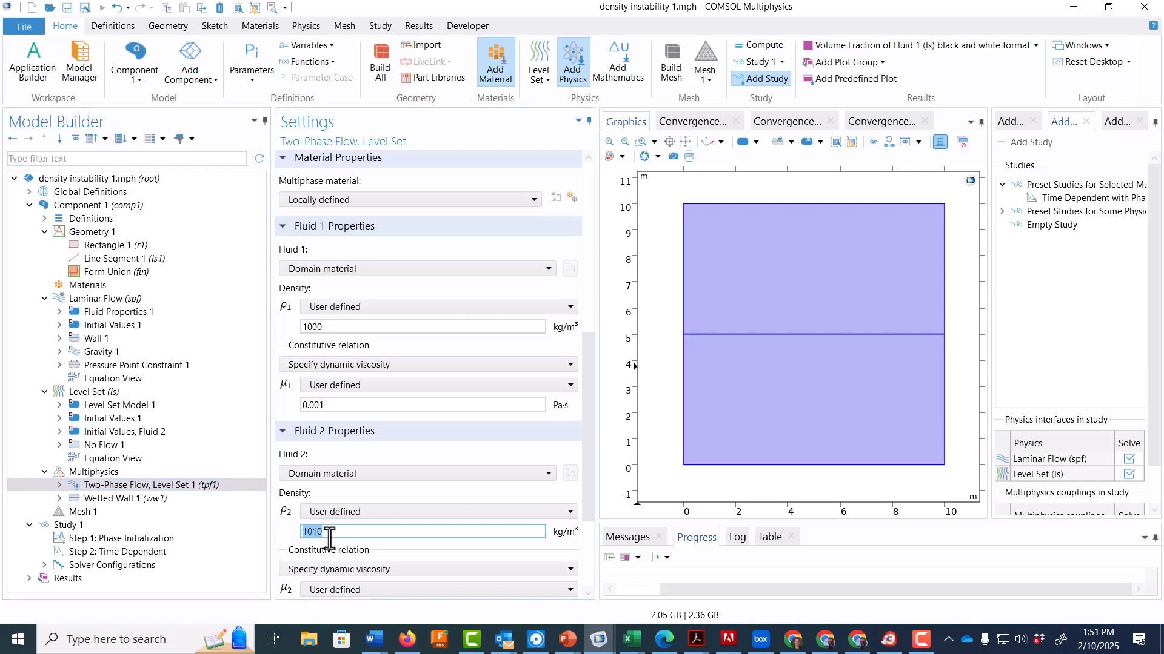
{"action": "left_click_drag", "start_coordinate": [345, 327], "coordinate": [273, 329]}
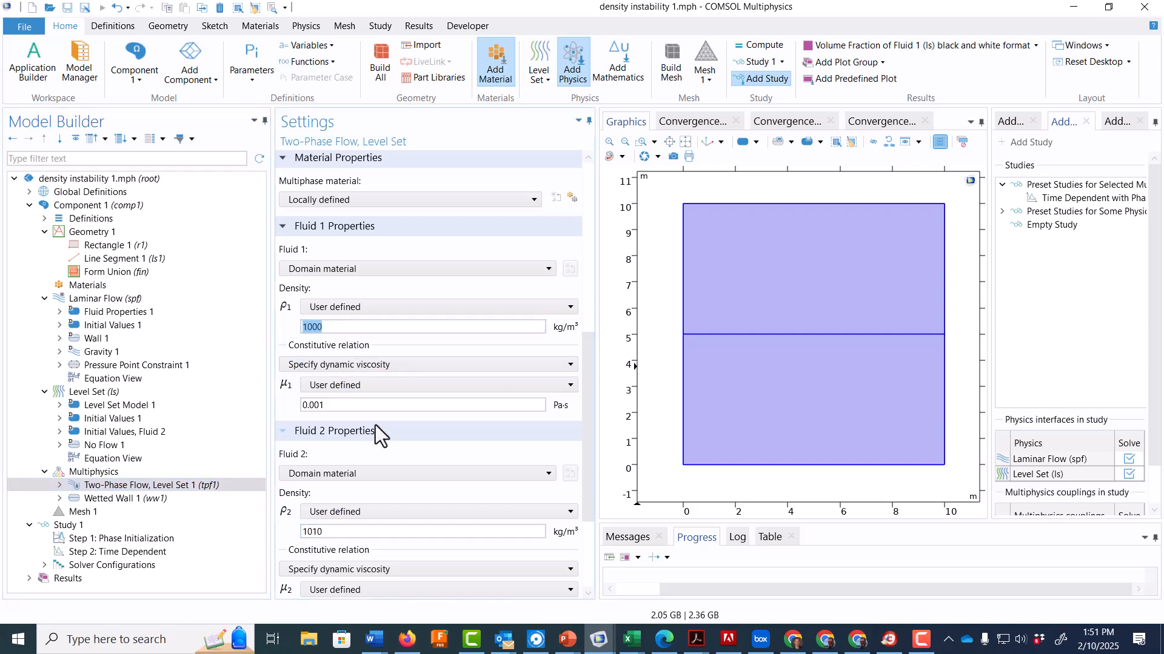
- Check the dynamic viscosities of both fluids and the surface tension coefficient in the two-phase flow coupling
{"action": "scroll", "coordinate": [376, 443], "scroll_direction": "down", "scroll_amount": 2}
{"action": "left_click_drag", "start_coordinate": [373, 537], "coordinate": [312, 537]}
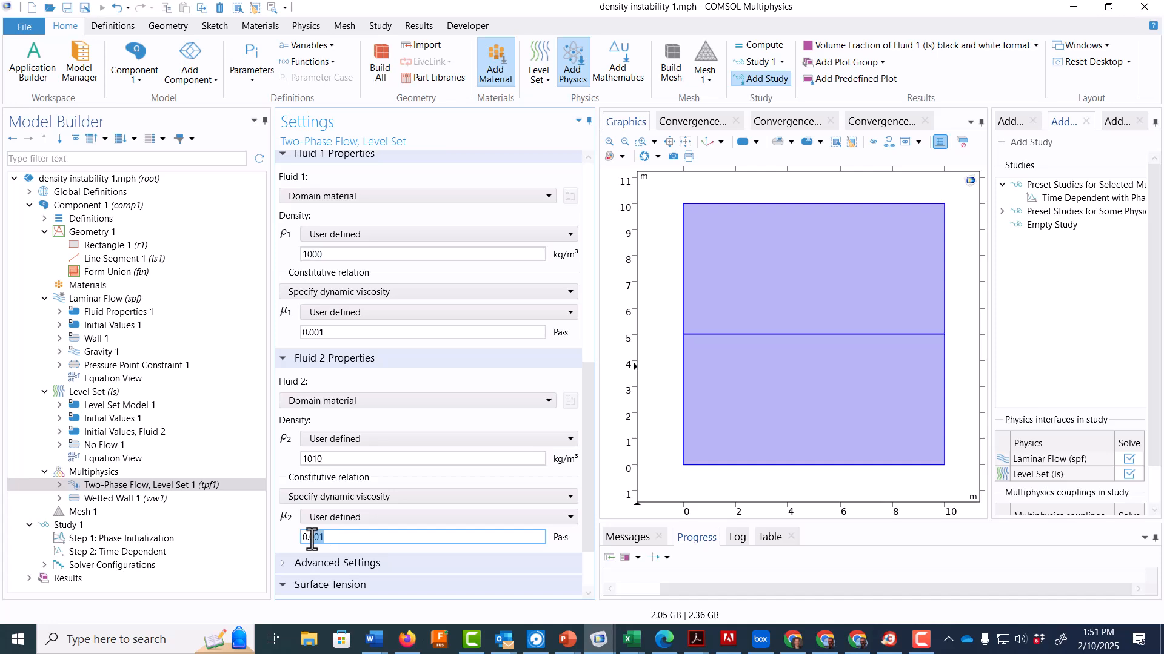
{"action": "left_click", "coordinate": [318, 332]}
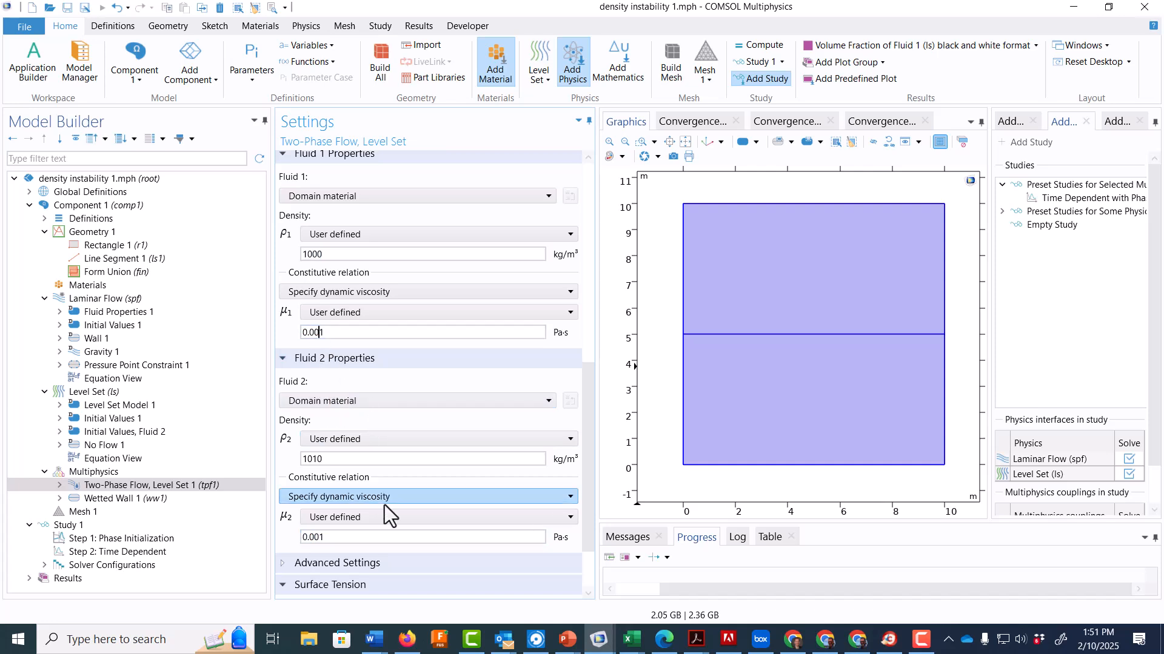
{"action": "scroll", "coordinate": [385, 521], "scroll_direction": "down", "scroll_amount": 2}
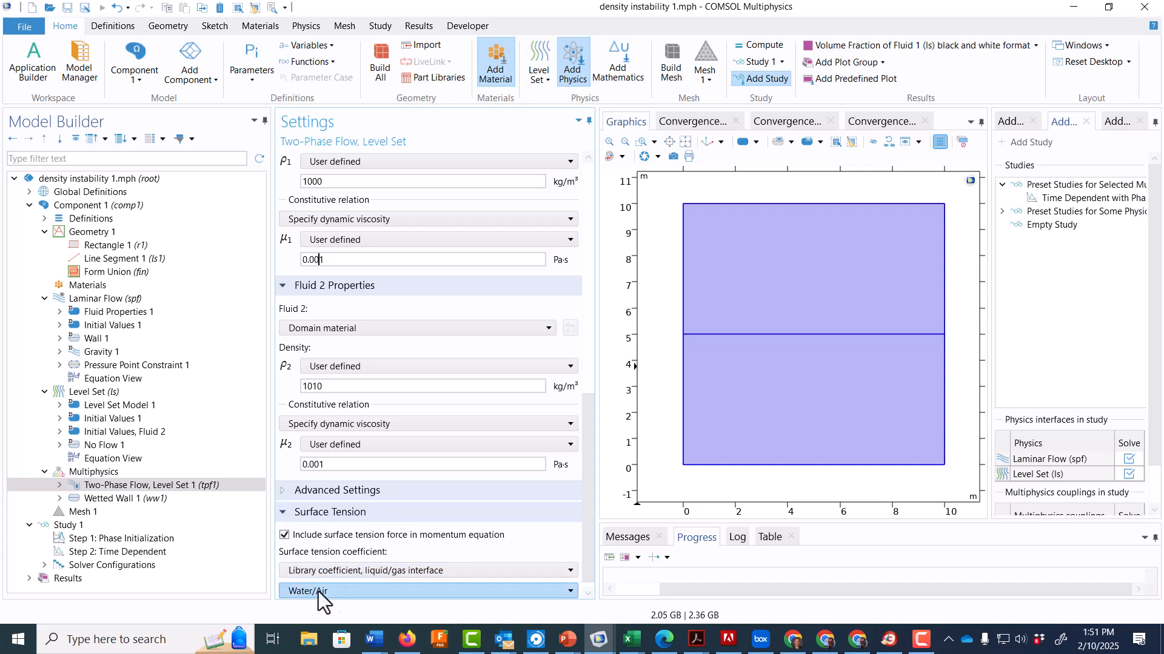
- Inspect the boundary selection, wall condition, slip length and contact angle of Wetted Wall 1
{"action": "left_click", "coordinate": [179, 497]}
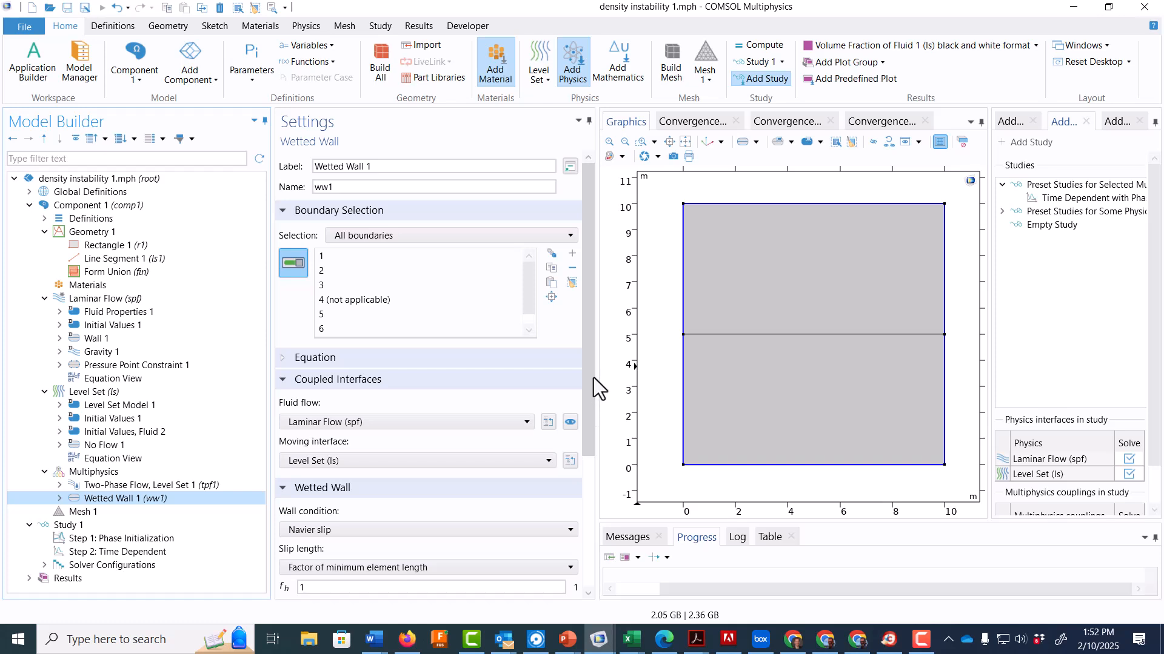
{"action": "left_click_drag", "start_coordinate": [588, 359], "coordinate": [609, 504]}
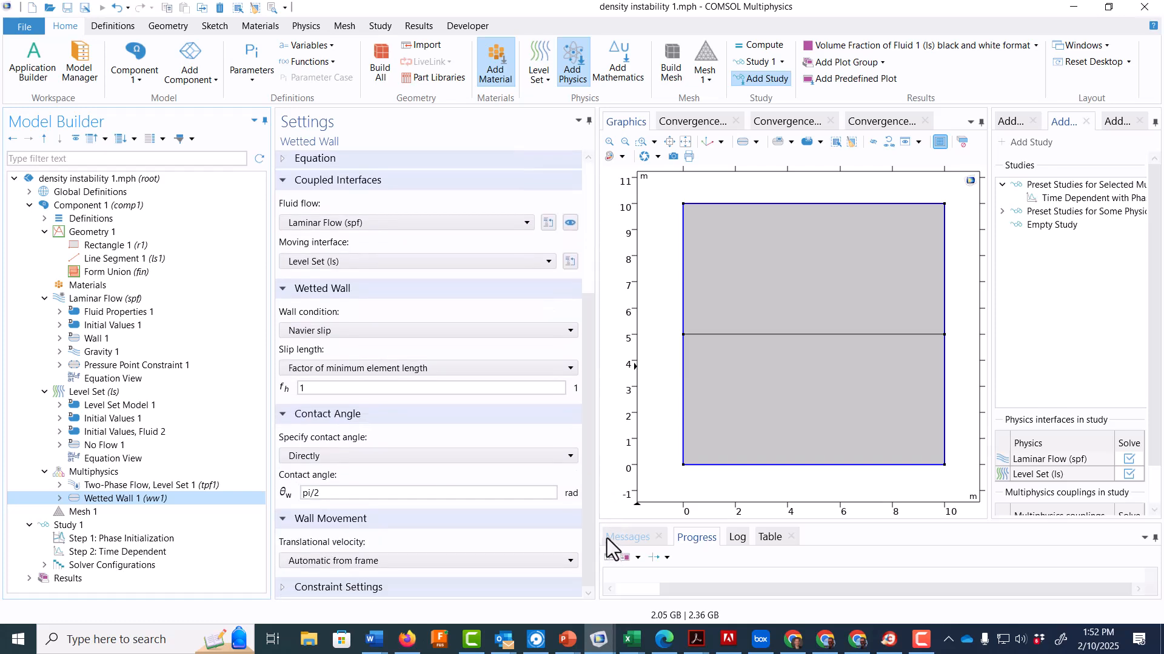
{"action": "left_click_drag", "start_coordinate": [323, 494], "coordinate": [292, 499]}
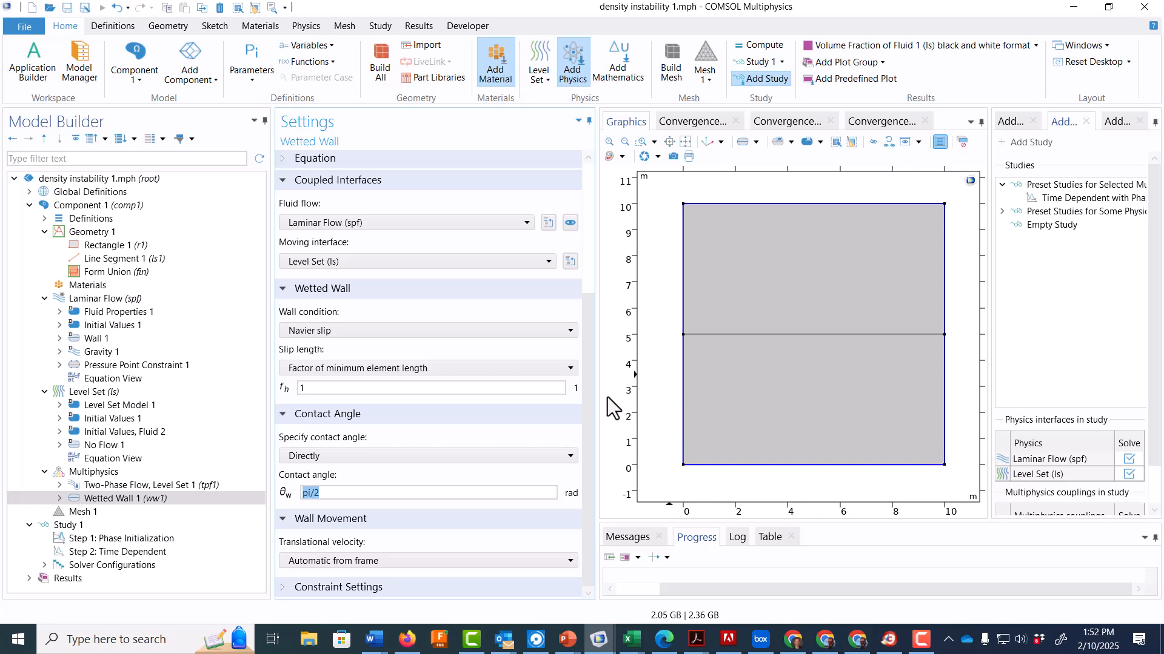
{"action": "left_click_drag", "start_coordinate": [586, 441], "coordinate": [592, 293]}
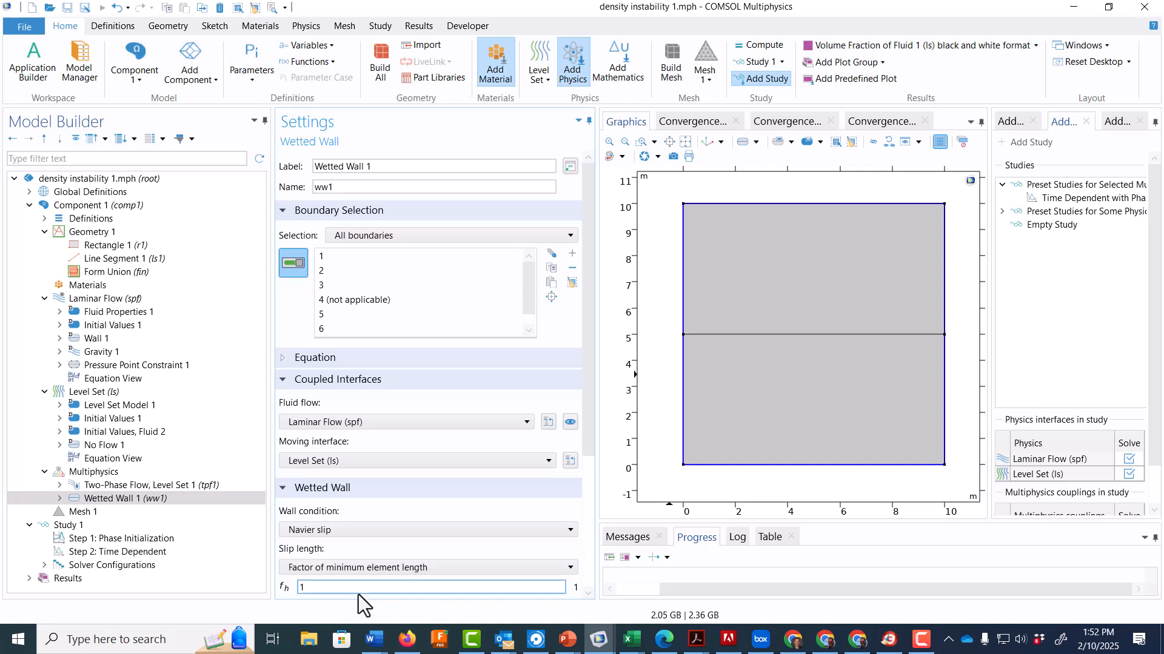
- Review the Phase Initialization and Time Dependent steps of Study 1 and compute the study
{"action": "left_click", "coordinate": [195, 526]}
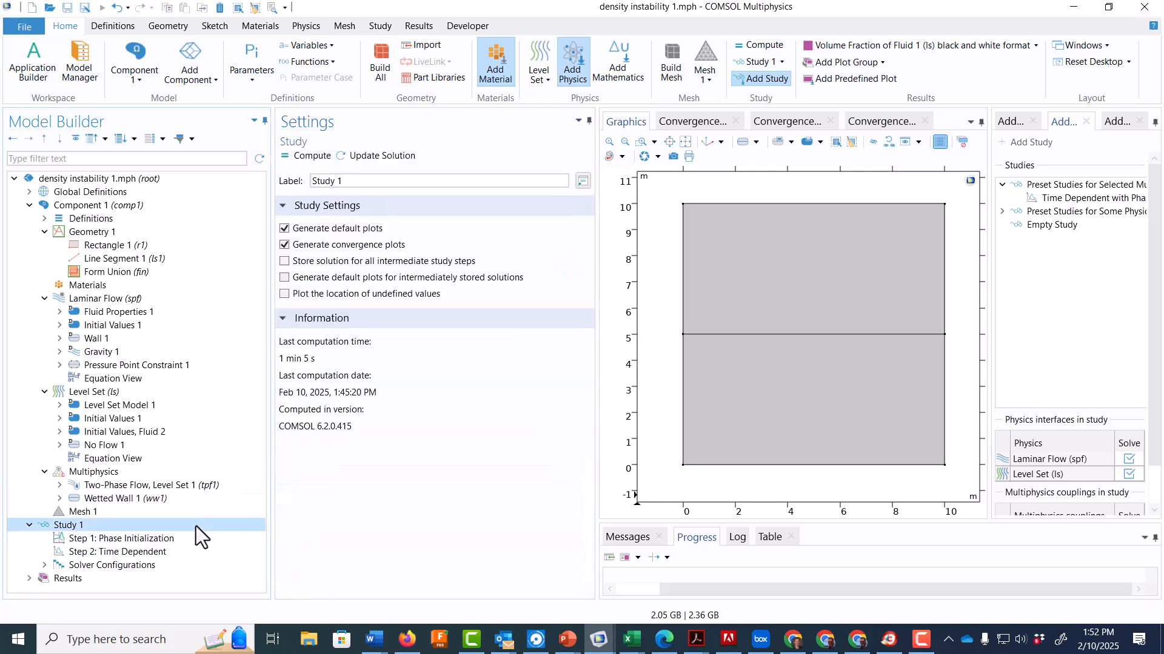
{"action": "left_click", "coordinate": [184, 538]}
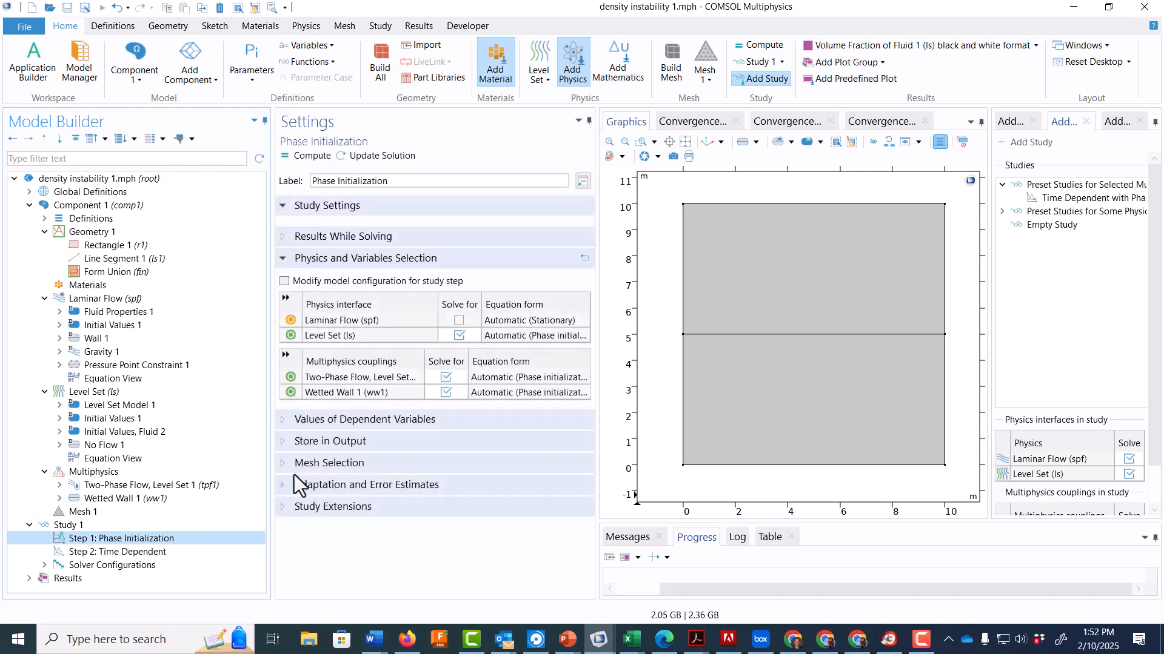
{"action": "left_click", "coordinate": [136, 555]}
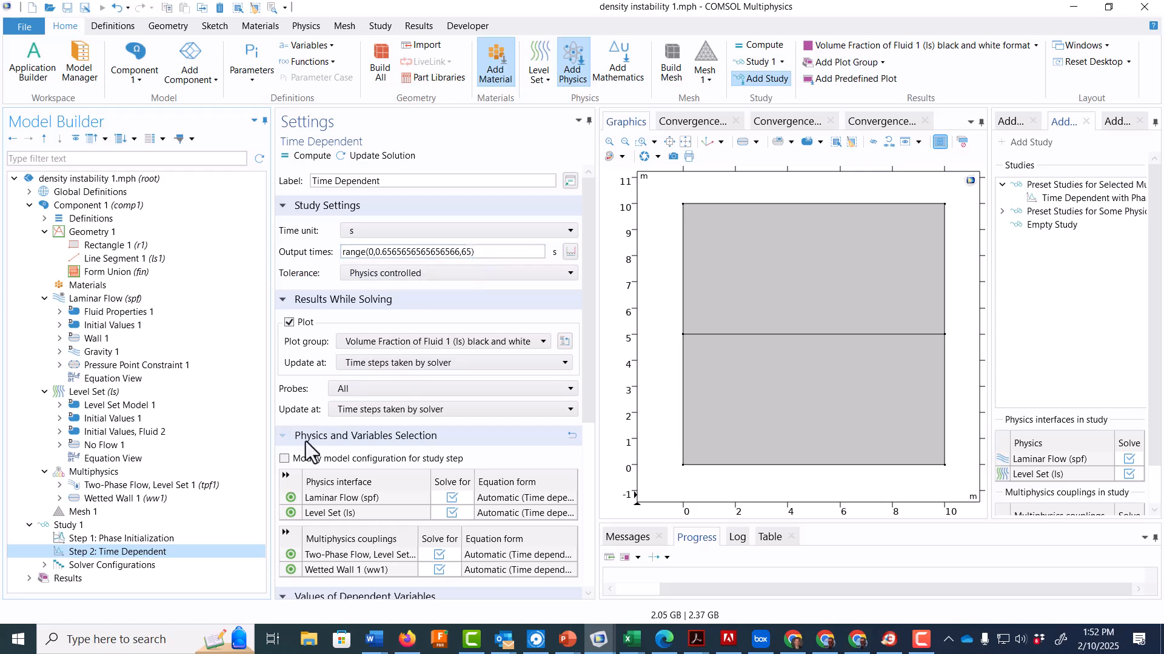
{"action": "left_click", "coordinate": [135, 526]}
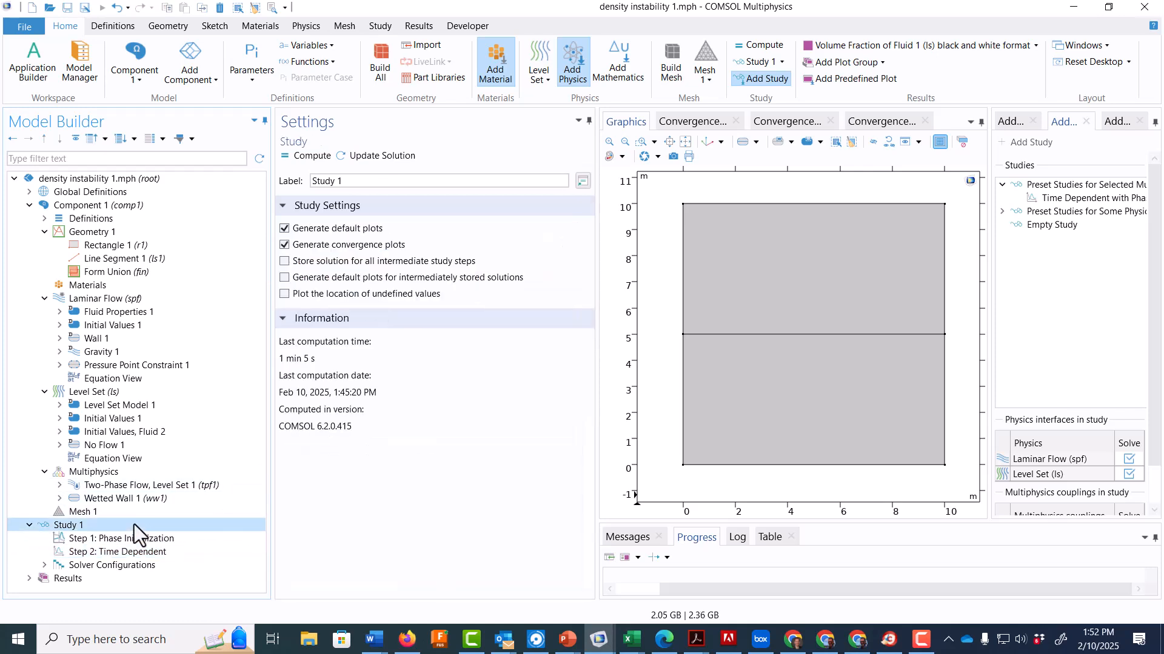
{"action": "left_click", "coordinate": [300, 157]}
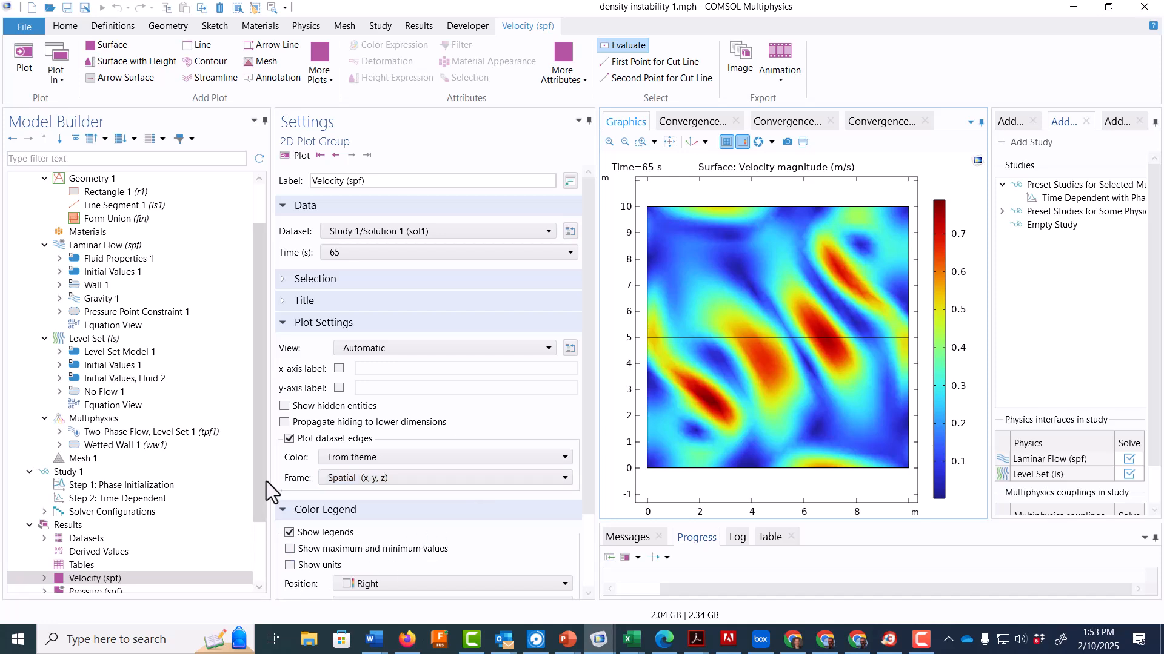
- View the Pressure and Volume Fraction of Fluid 1 result plots and inspect the volume fraction plot's Surface 1 settings
{"action": "left_click_drag", "start_coordinate": [263, 457], "coordinate": [262, 550]}
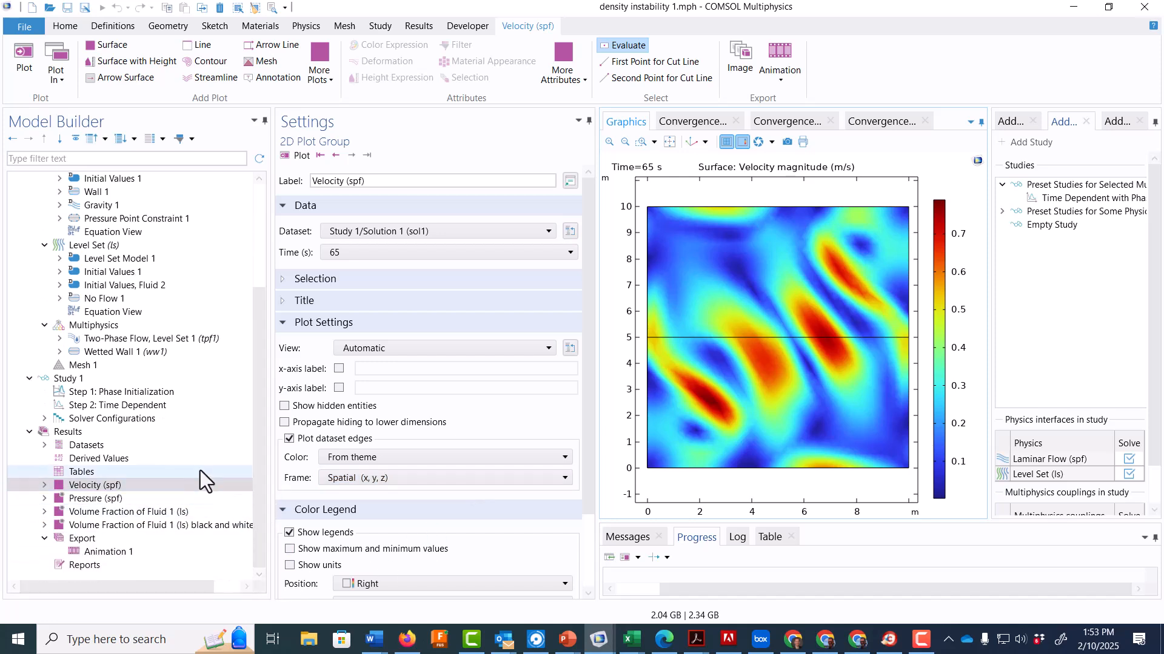
{"action": "left_click", "coordinate": [144, 502]}
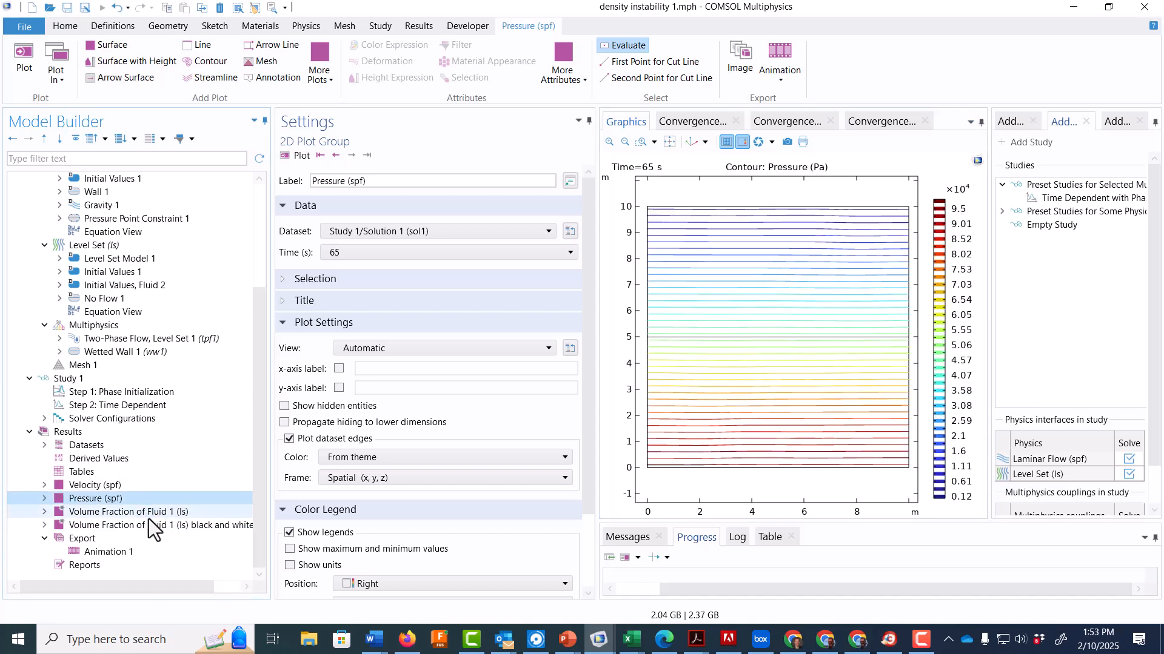
{"action": "left_click", "coordinate": [148, 517]}
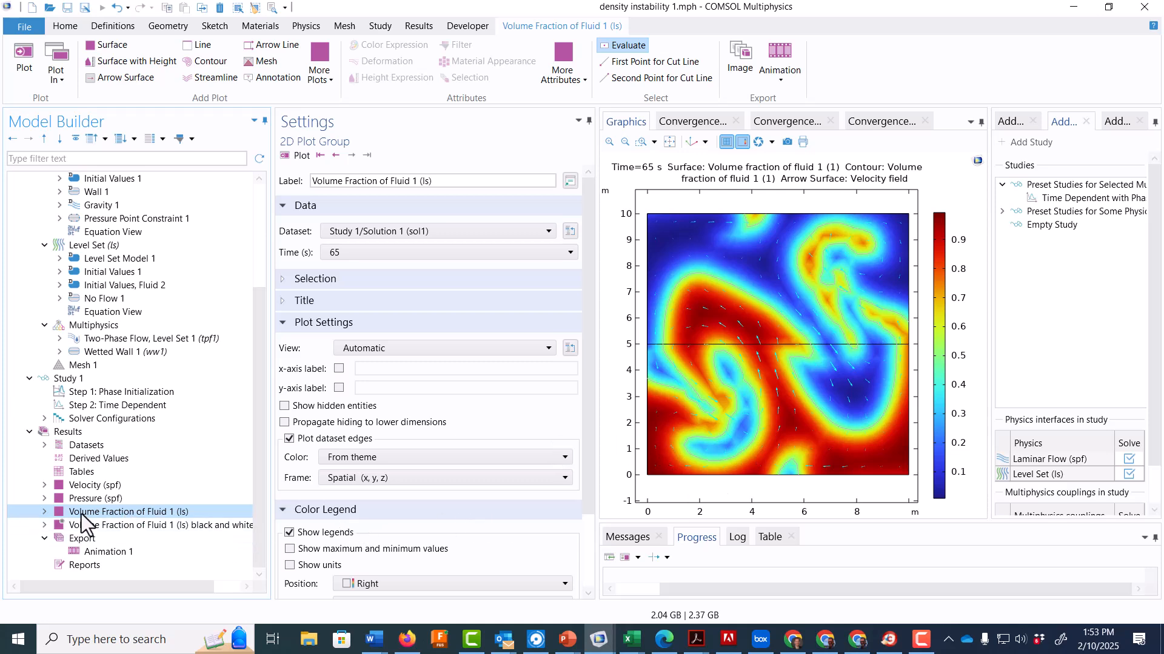
{"action": "left_click", "coordinate": [43, 515]}
{"action": "left_click", "coordinate": [98, 525]}
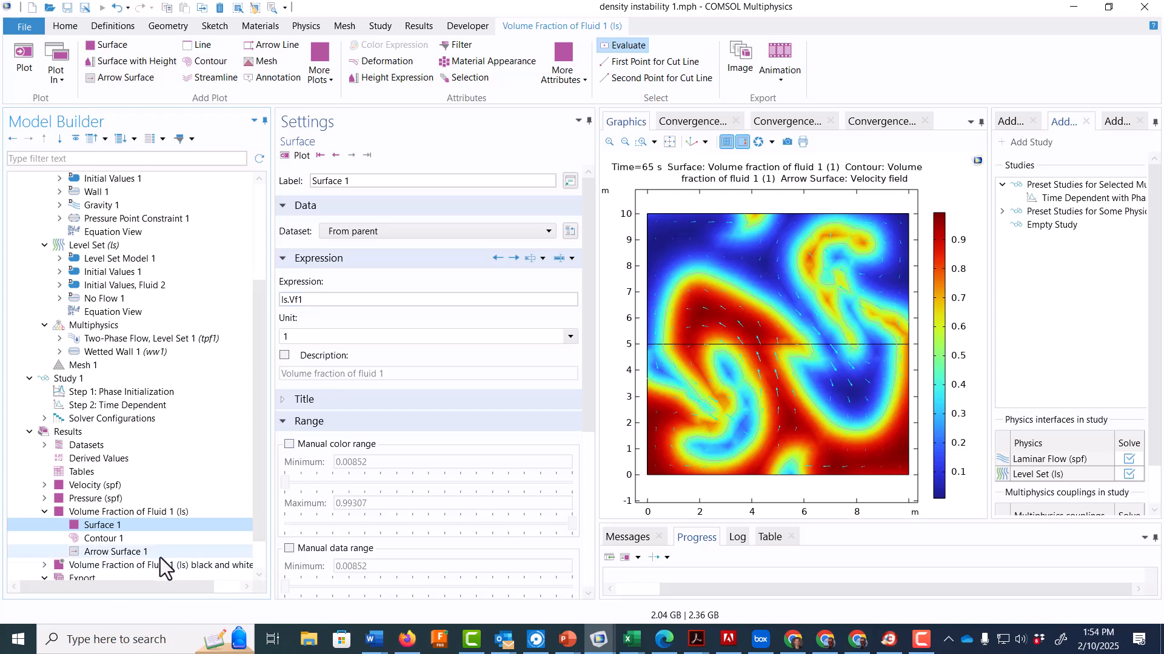
- Display the black and white format plot of the volume fraction of fluid 1 with its subplots listed
{"action": "left_click", "coordinate": [43, 512]}
{"action": "left_click", "coordinate": [44, 525]}
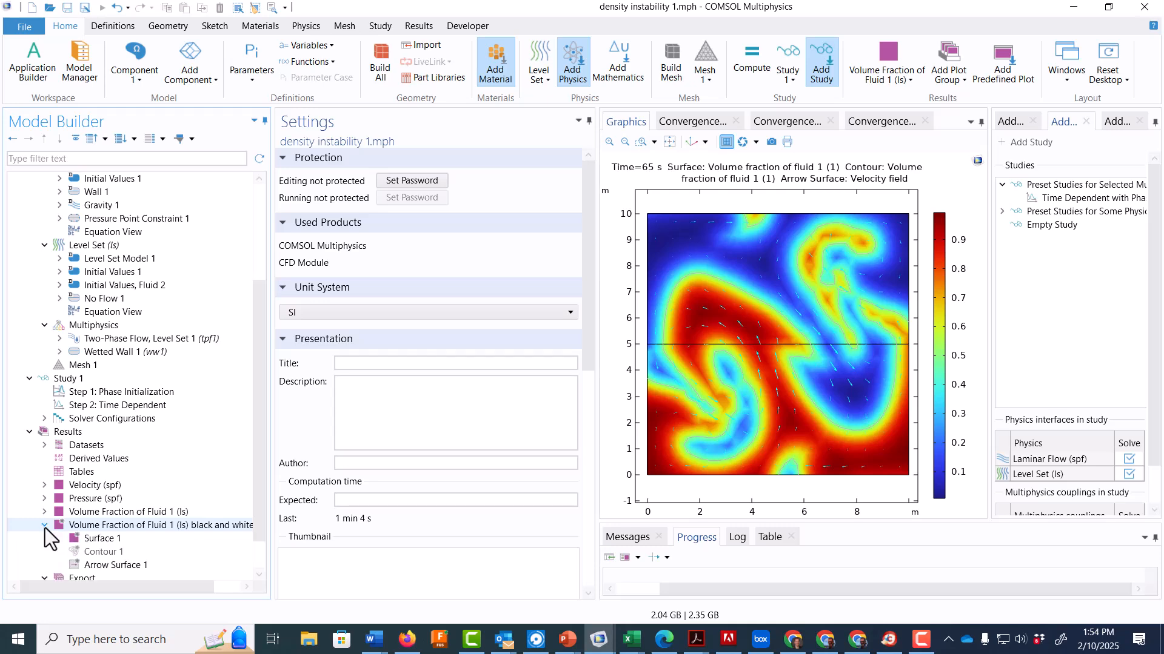
{"action": "left_click", "coordinate": [110, 526]}
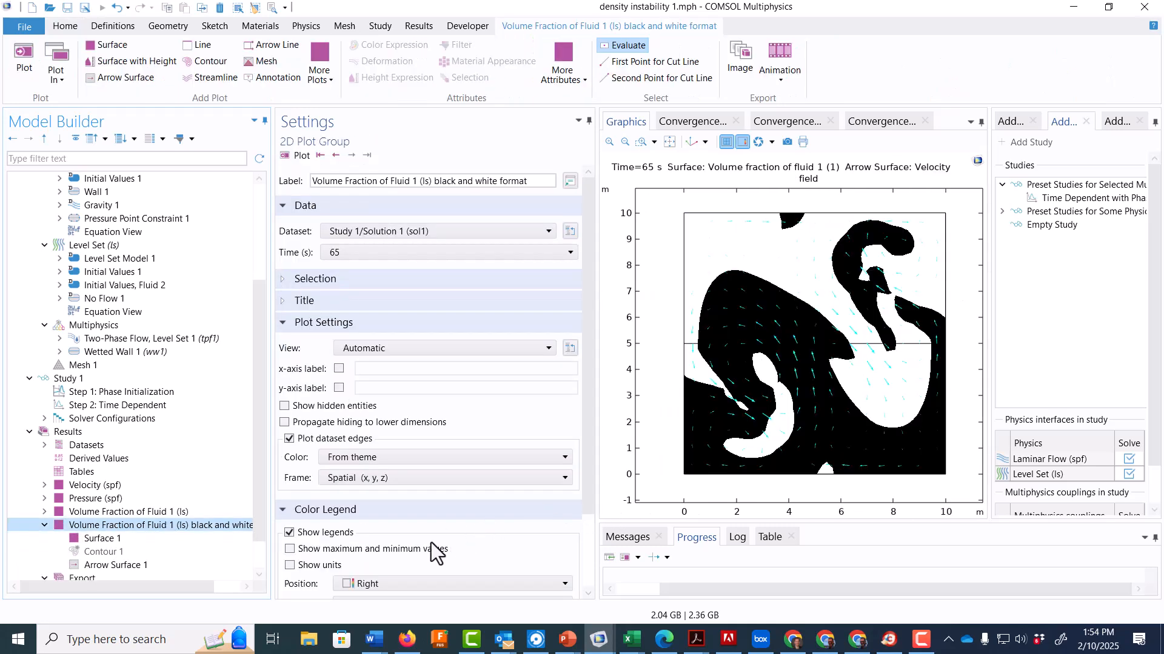
- Inspect the black and white plot group's settings and the manual color and data ranges of its Surface 1
{"action": "left_click_drag", "start_coordinate": [590, 386], "coordinate": [588, 499]}
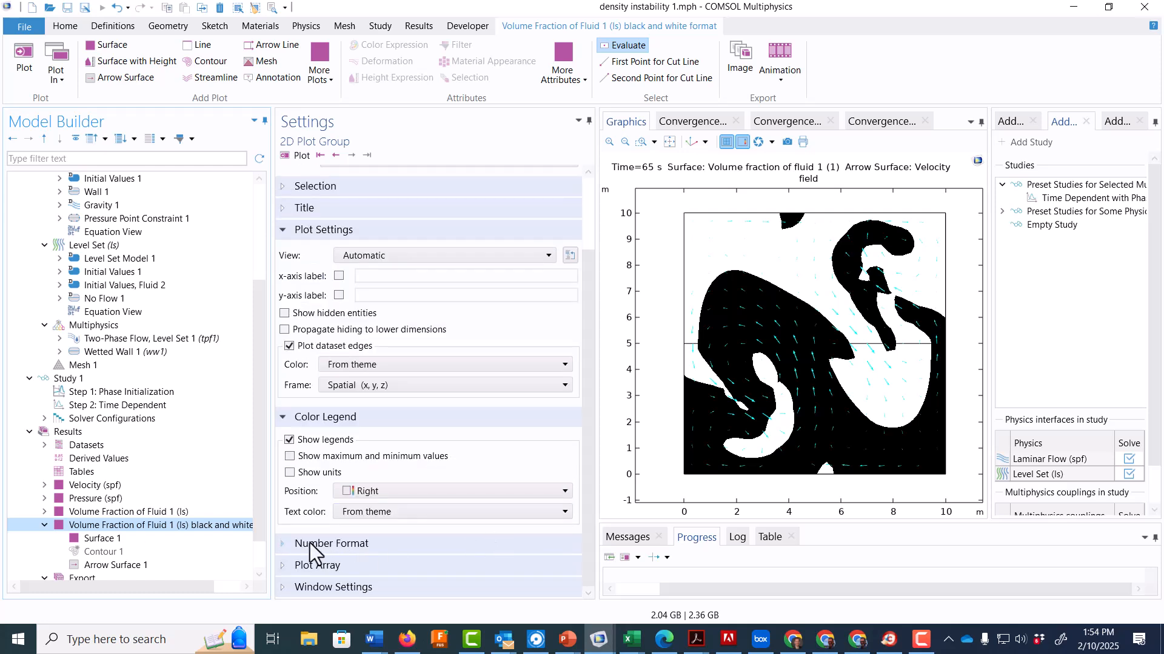
{"action": "left_click", "coordinate": [194, 540]}
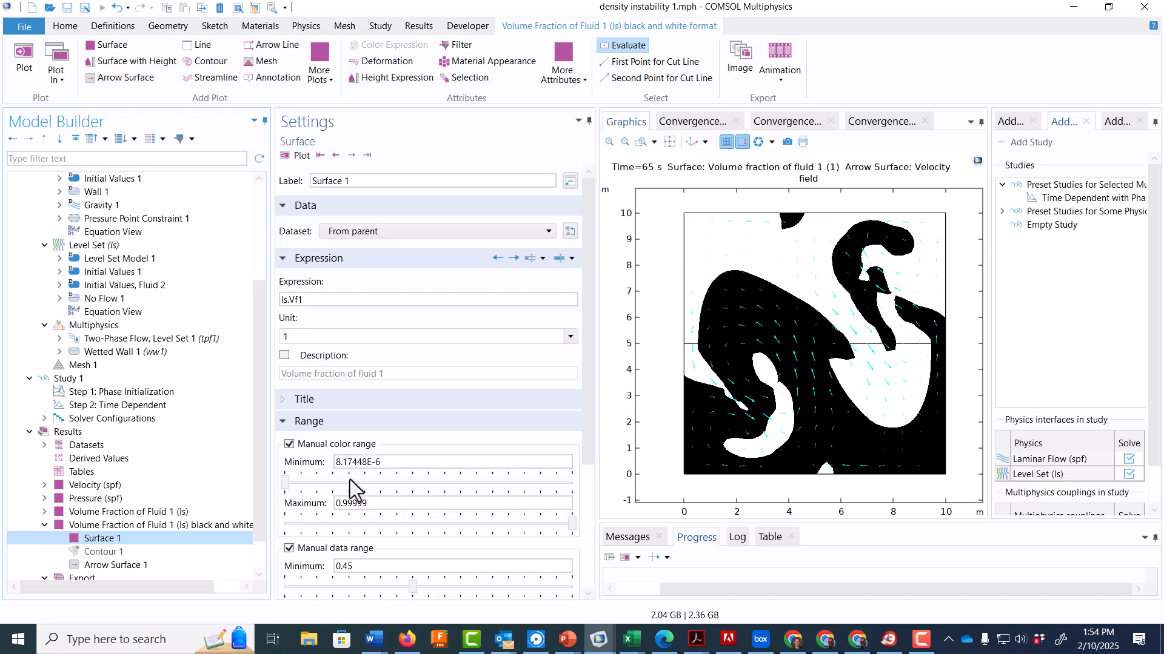
{"action": "scroll", "coordinate": [330, 543], "scroll_direction": "down", "scroll_amount": 2}
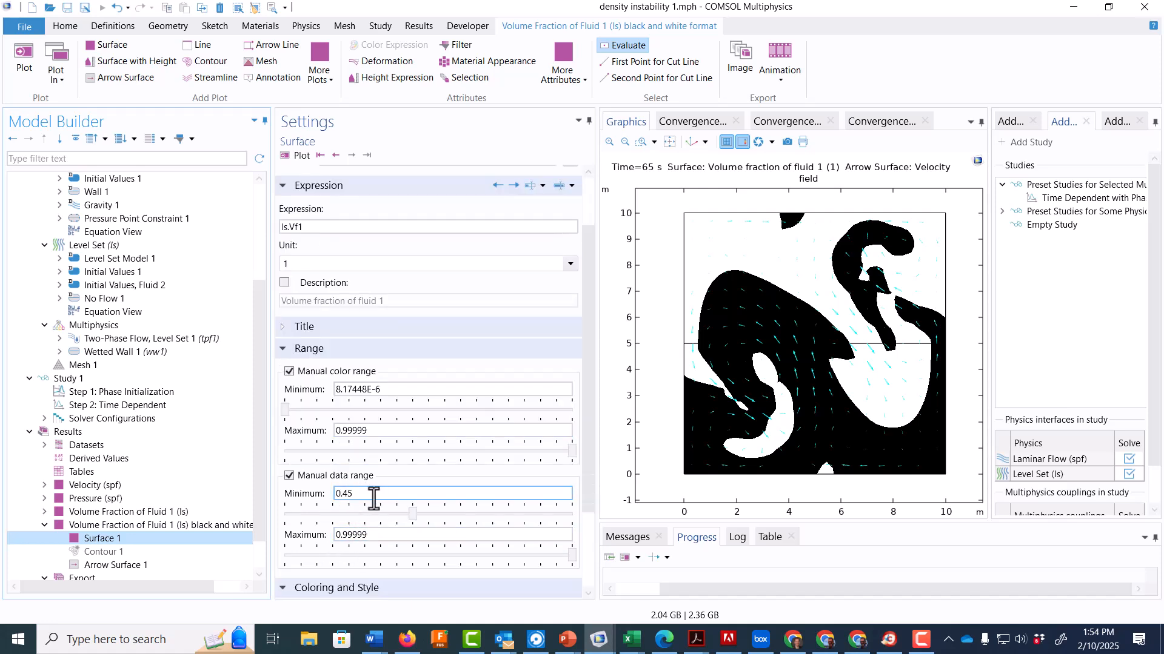
- Review the Animation 1 settings under Export and show the Player and File options for adding an animation
{"action": "left_click_drag", "start_coordinate": [256, 450], "coordinate": [259, 512]}
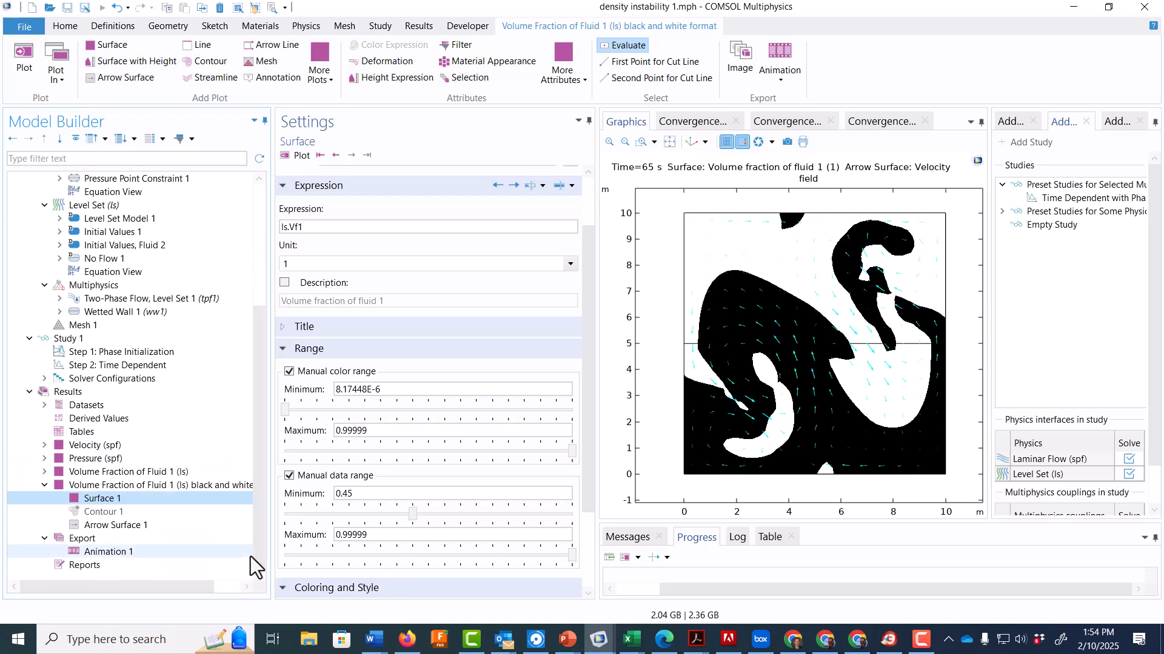
{"action": "left_click", "coordinate": [107, 541]}
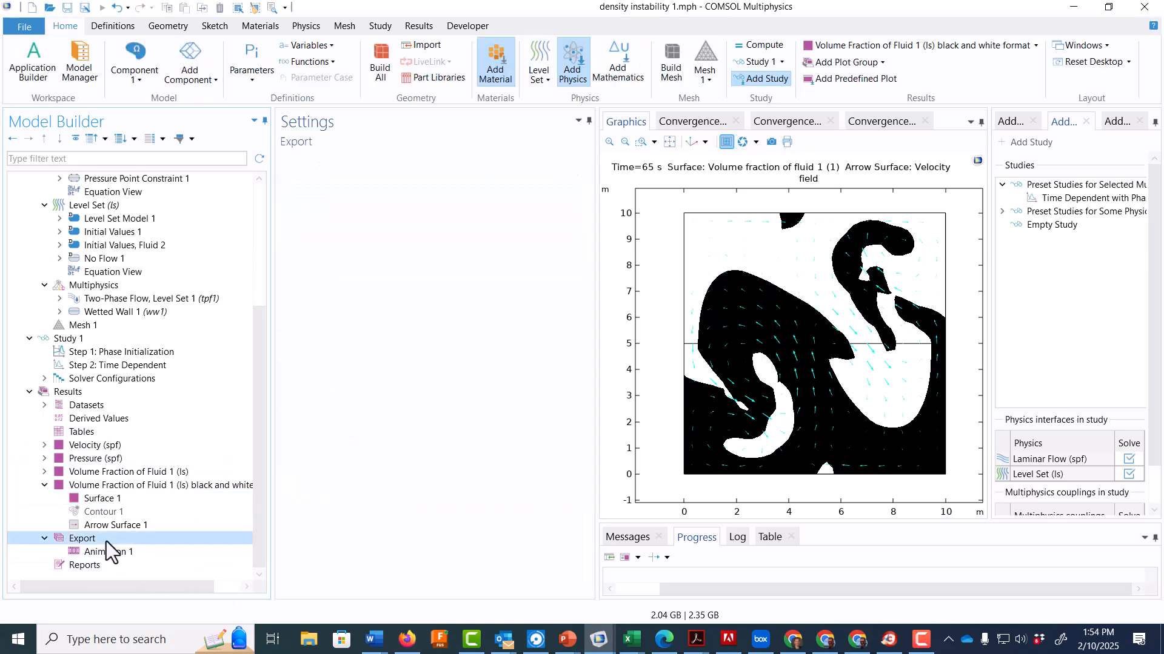
{"action": "left_click", "coordinate": [156, 552]}
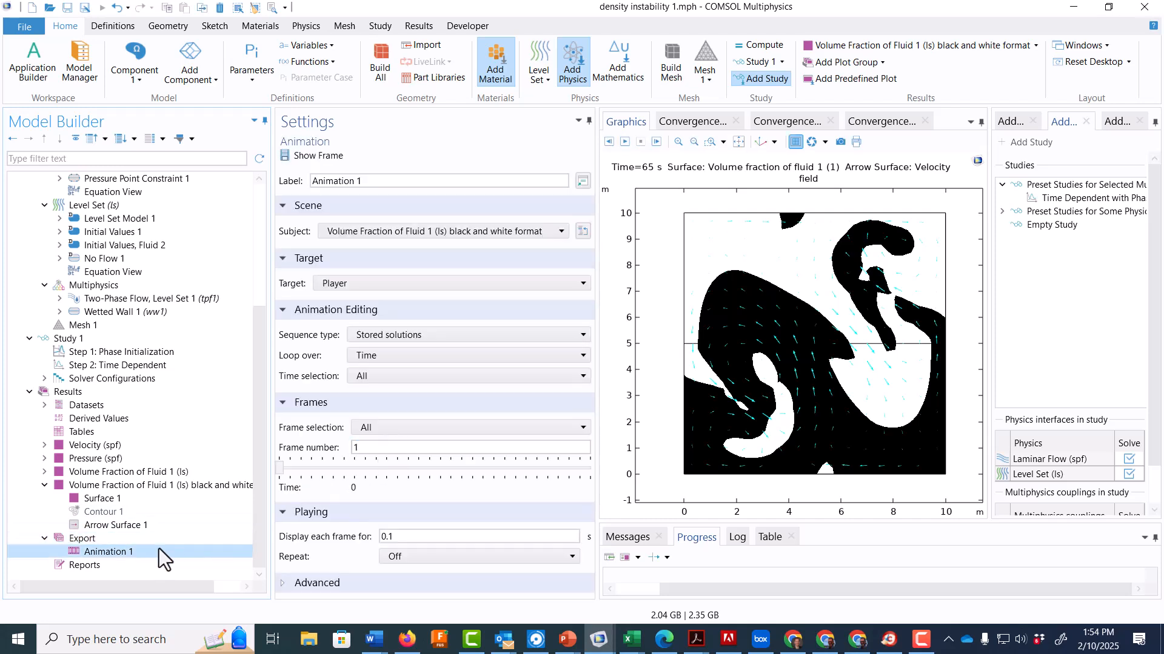
{"action": "left_click", "coordinate": [99, 538]}
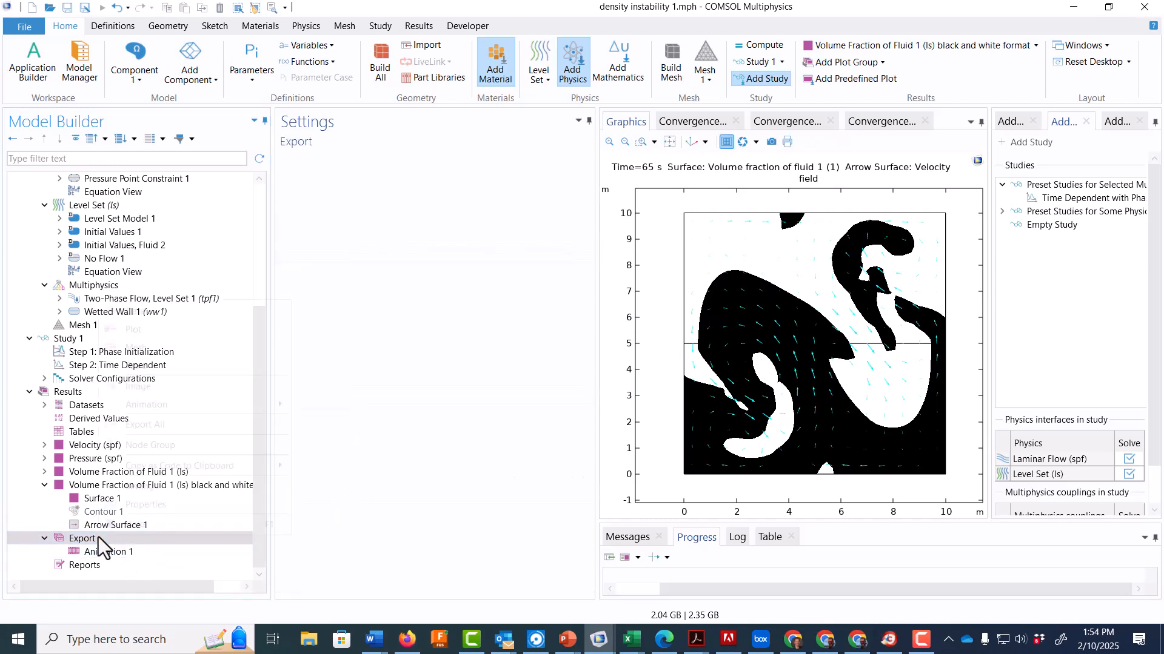
{"action": "right_click", "coordinate": [99, 537]}
{"action": "mouse_move", "coordinate": [149, 407]}
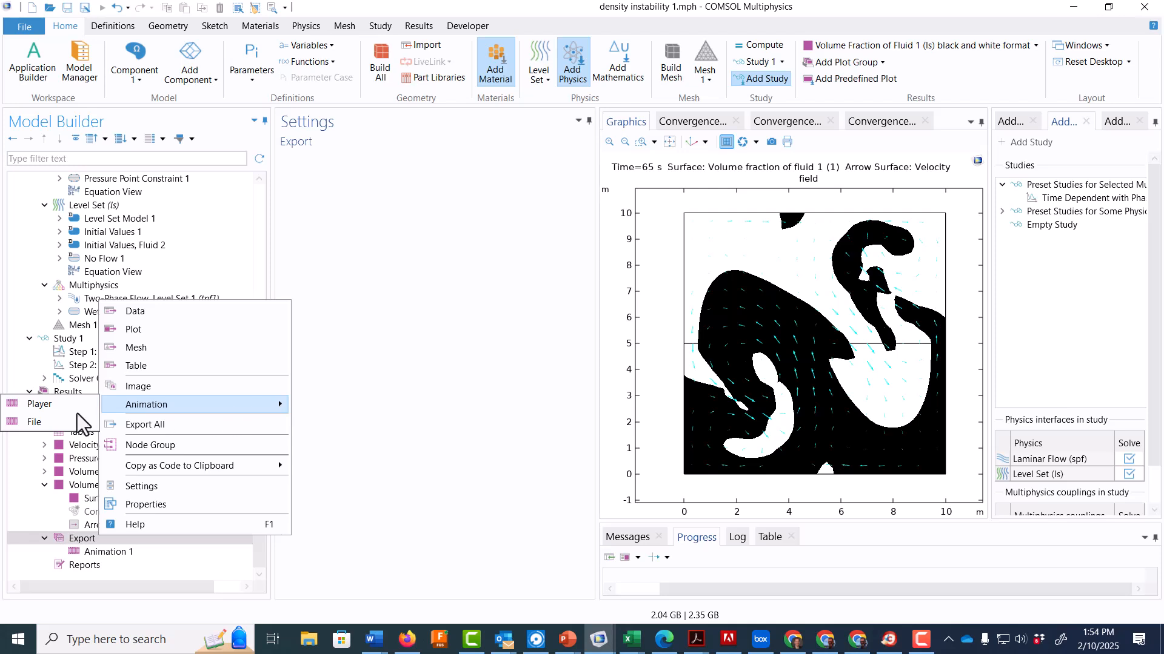
- Scrub Animation 1 from the first frame through frames 4 and 64, and back toward the start
{"action": "left_click", "coordinate": [98, 552]}
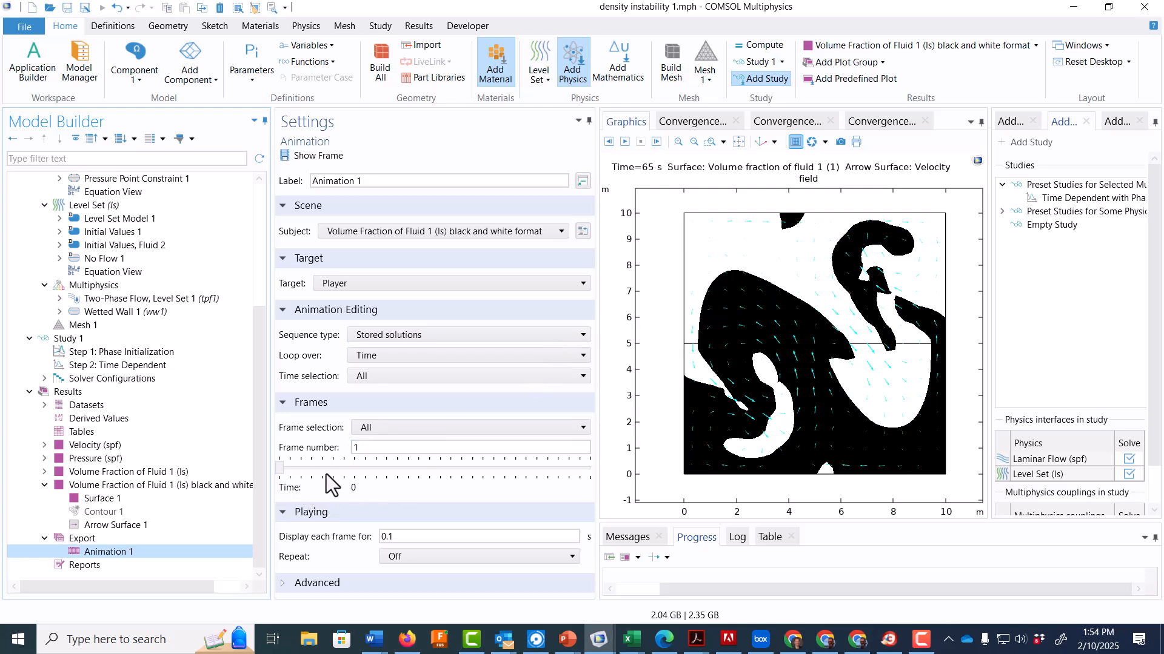
{"action": "left_click", "coordinate": [281, 469]}
{"action": "left_click_drag", "start_coordinate": [283, 469], "coordinate": [333, 468]}
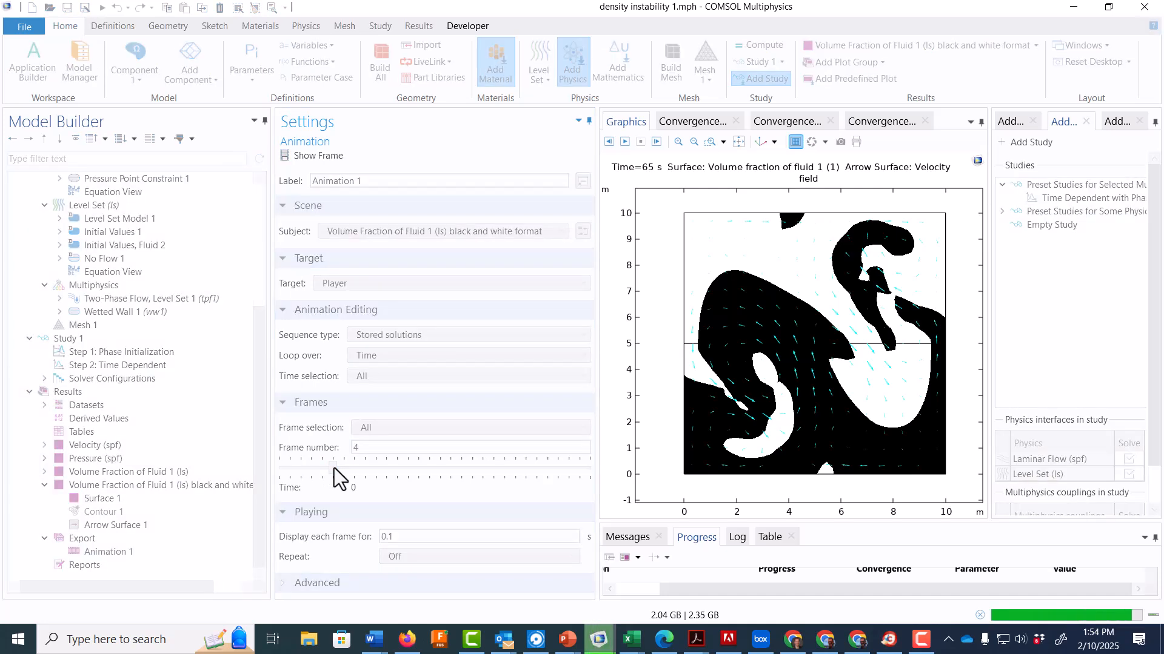
{"action": "mouse_move", "coordinate": [334, 468]}
{"action": "left_mouse_down"}
{"action": "mouse_move", "coordinate": [284, 468]}
{"action": "mouse_move", "coordinate": [489, 478]}
{"action": "left_mouse_up"}
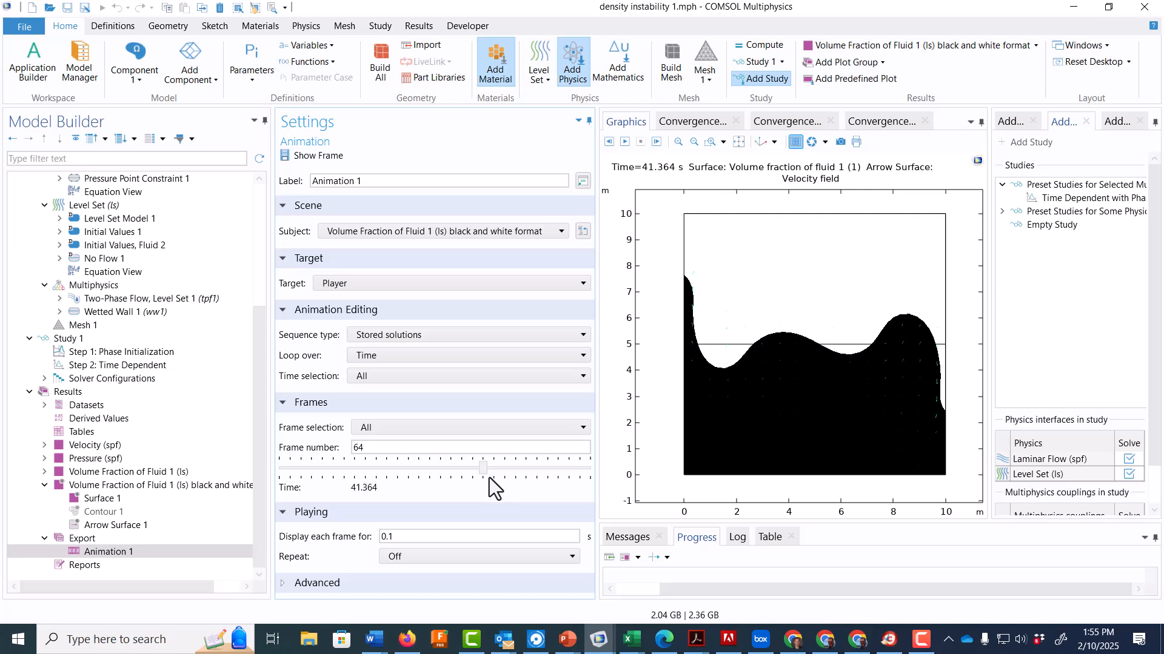
{"action": "left_click_drag", "start_coordinate": [486, 470], "coordinate": [286, 472]}
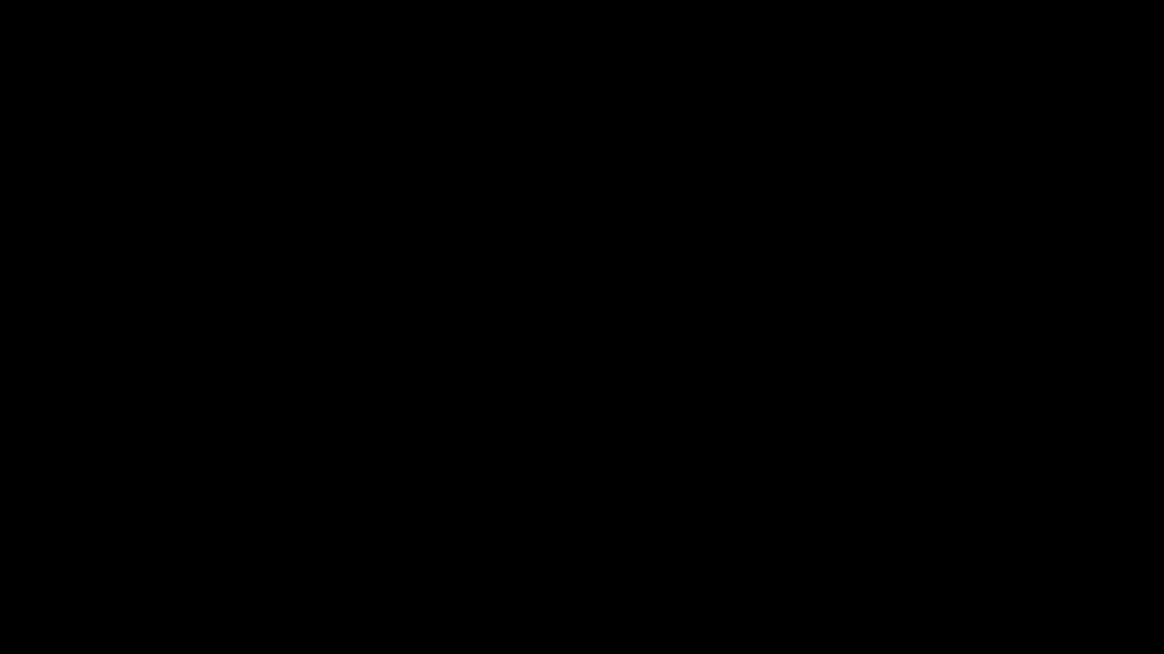